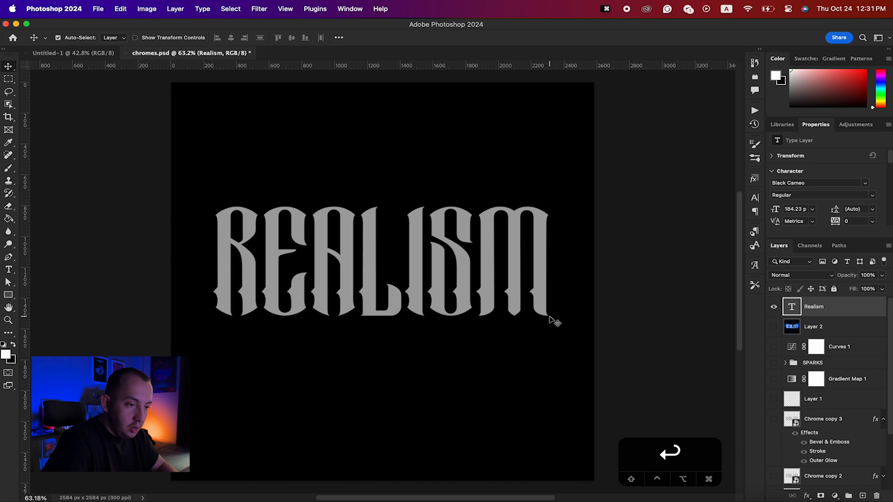
- Convert the Realism text layer to a smart object
scroll(890, 170, "down", 2)
left_click(853, 186)
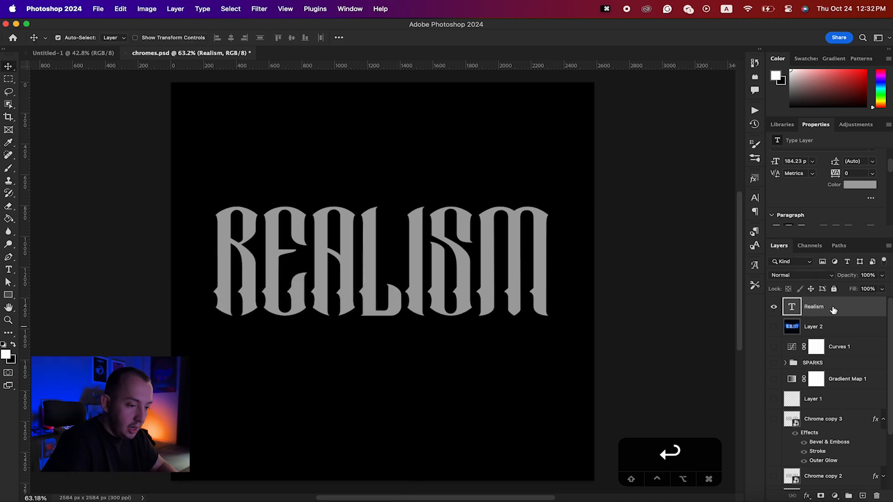
right_click(832, 310)
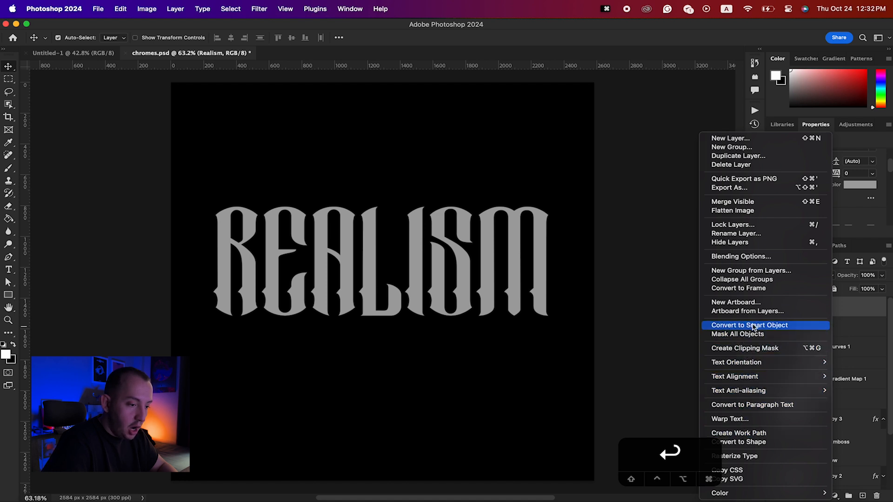
left_click(777, 326)
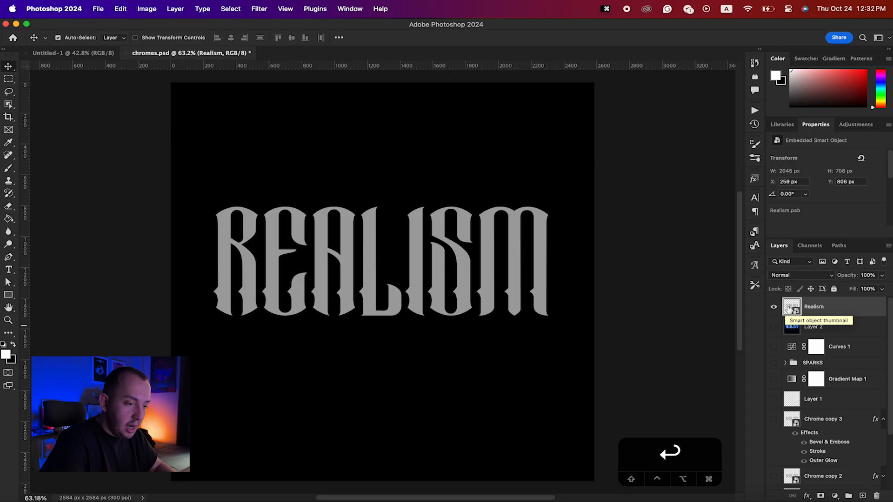
- Open the contents of the Realism smart object and view its canvas around the text
left_click(789, 308)
double_click(789, 308)
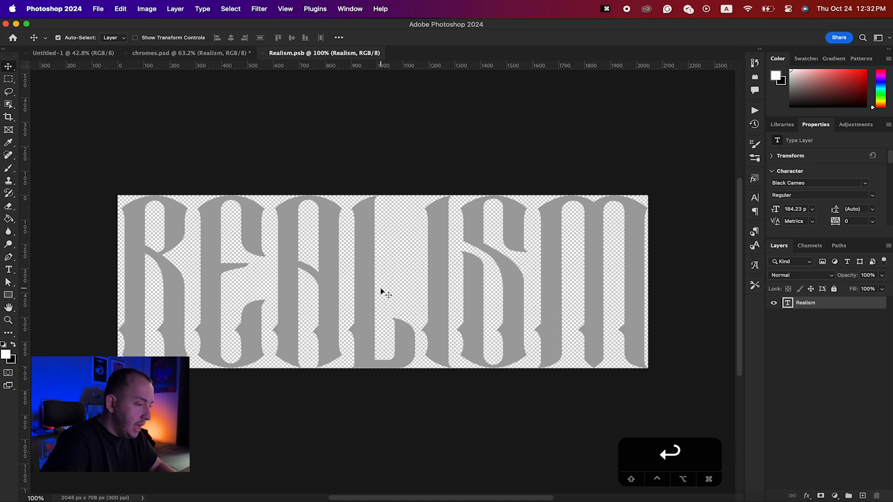
scroll(380, 294, "down", 3)
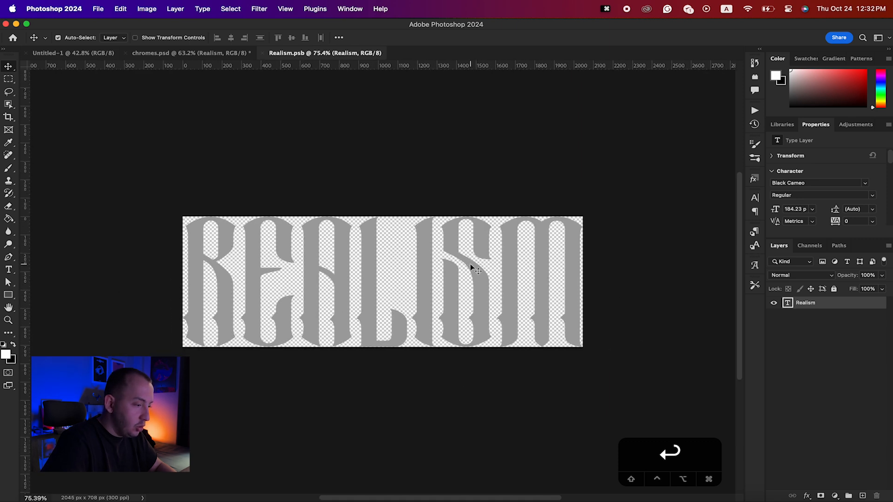
- Try extending the smart object's canvas to a square of about 2045 × 2046 px, undo the crop and close its document
key("c")
scroll(425, 315, "down", 2)
left_click_drag(432, 330, 532, 415)
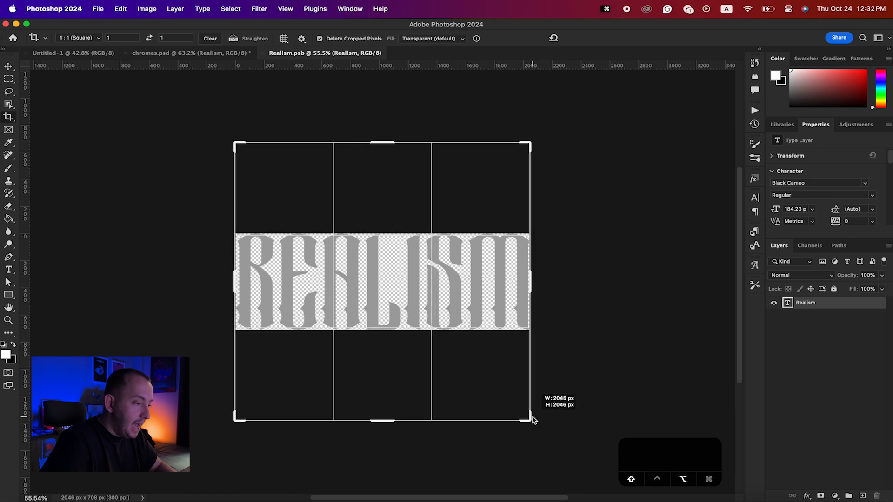
key("Return")
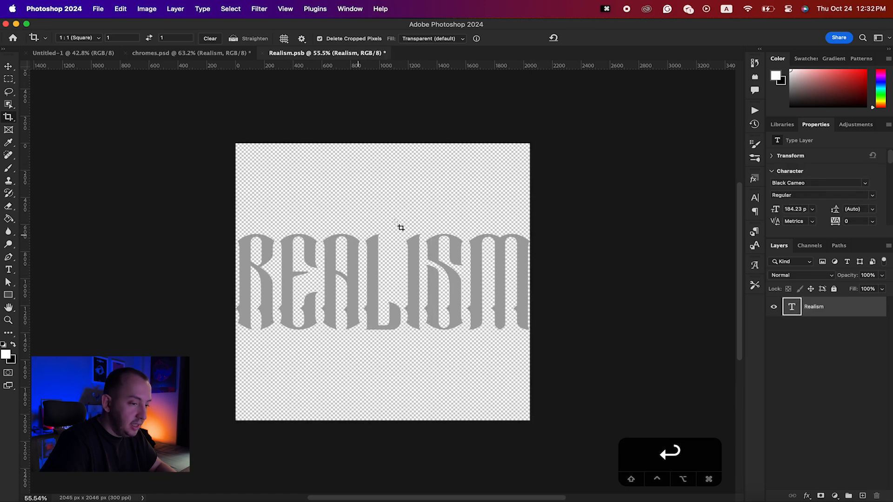
key("super+z")
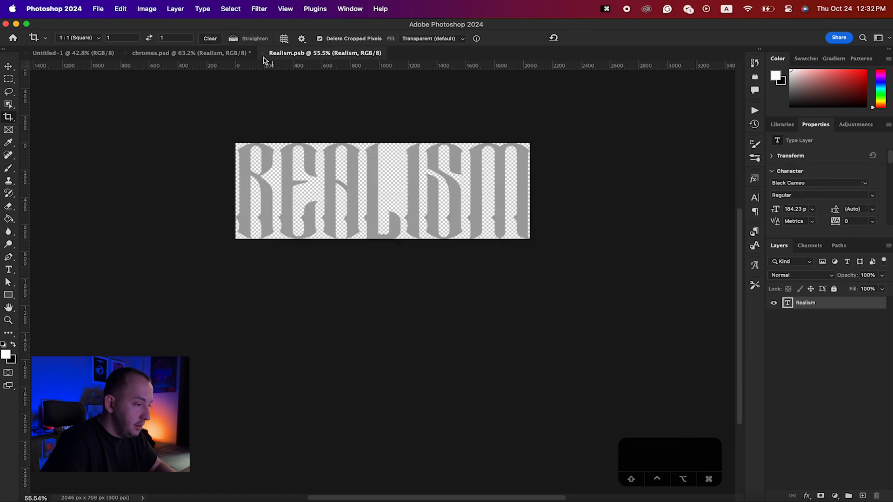
left_click(262, 53)
- Hide the Realism layer, and show and select the Chrome layer with its effects turned off
key("v")
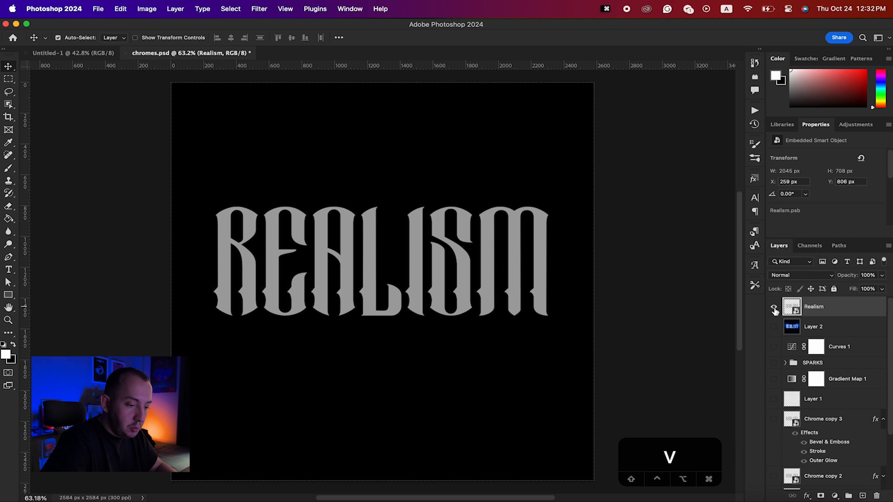
left_click(774, 307)
scroll(776, 372, "down", 4)
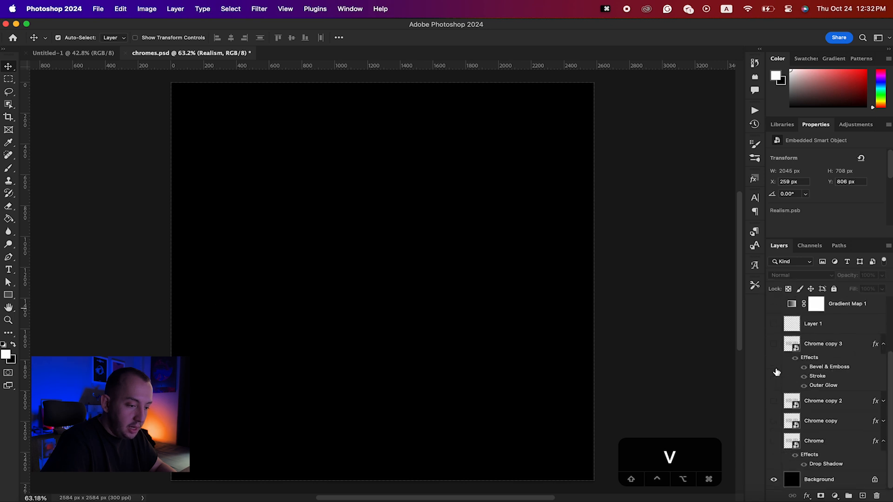
left_click(775, 441)
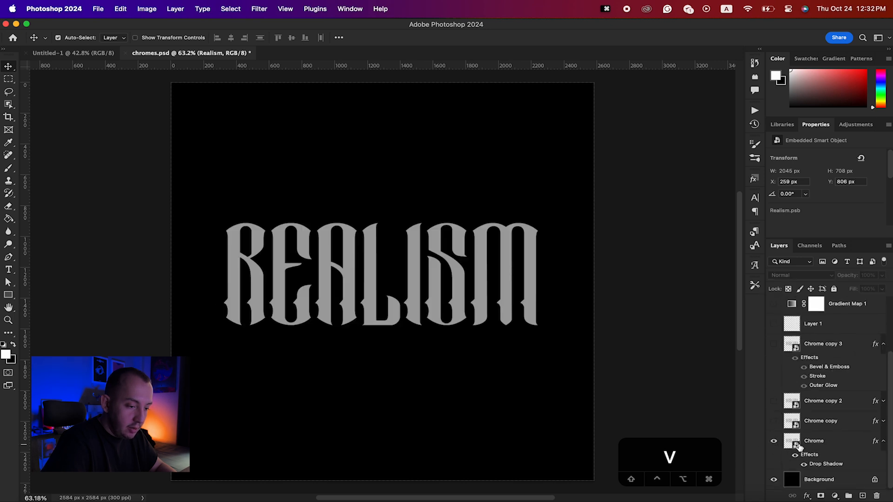
left_click(834, 444)
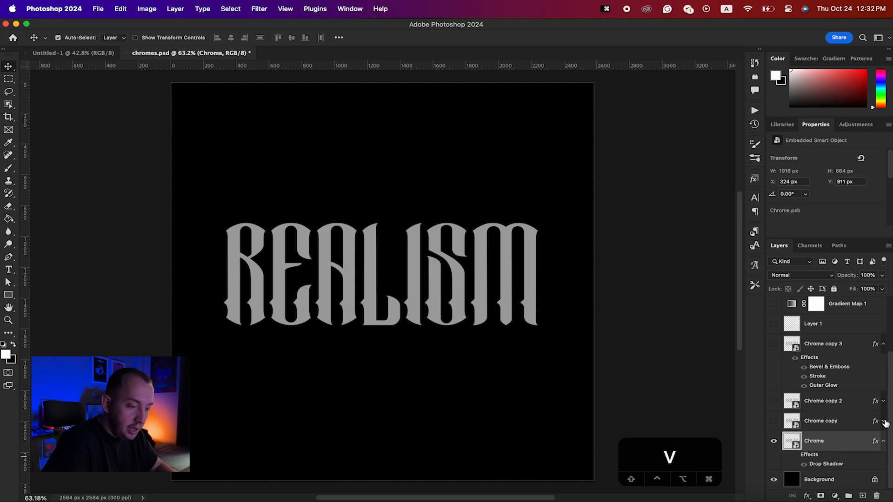
- Show the Chrome copy, Chrome copy 2 and Chrome copy 3 layers and turn off their effects
left_click(884, 422)
left_click(773, 422)
left_click(793, 437)
left_click(775, 401)
left_click(884, 402)
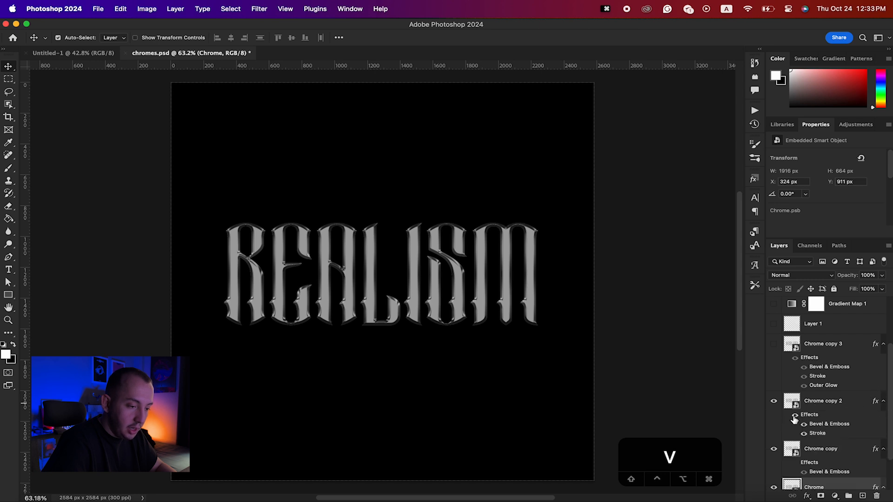
left_click(794, 415)
left_click(774, 345)
left_click(795, 359)
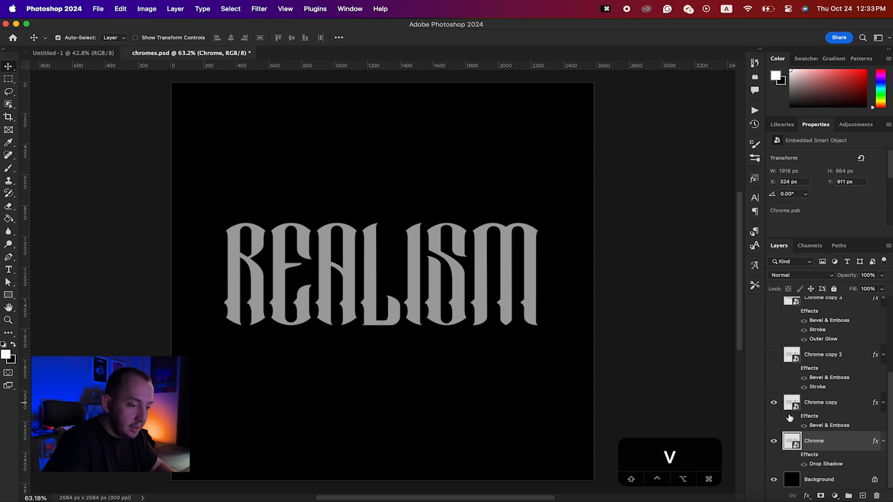
- Turn on the Chrome copy layer's effects and toggle them to compare the lettering with and without the bevel
left_click(793, 419)
left_click(795, 416)
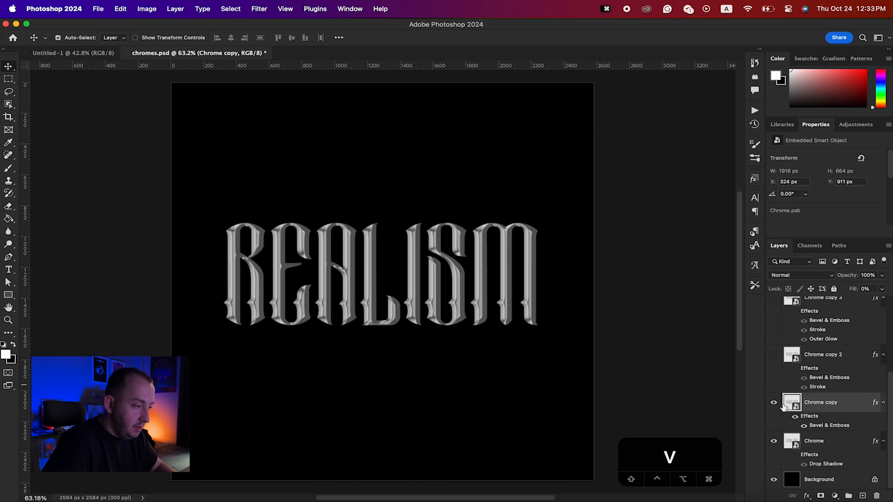
scroll(339, 283, "up", 6)
scroll(342, 285, "down", 1)
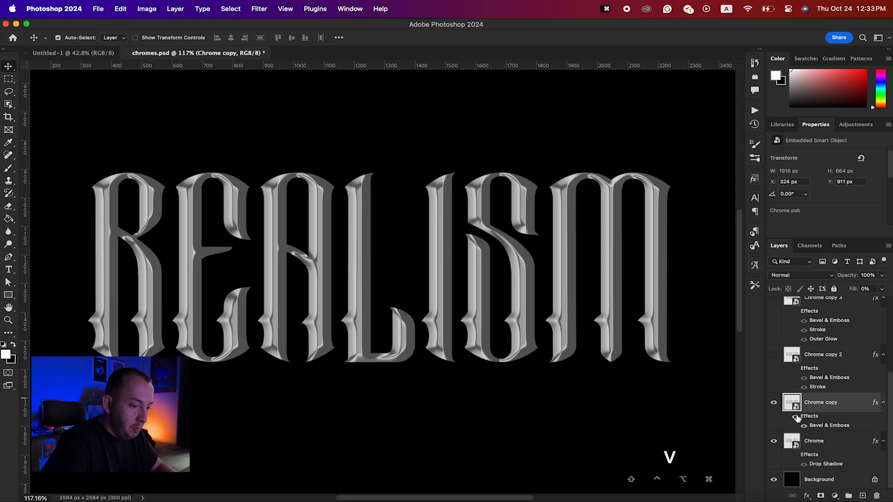
left_click(796, 417)
left_click(796, 417)
left_click(796, 417)
left_click(796, 417)
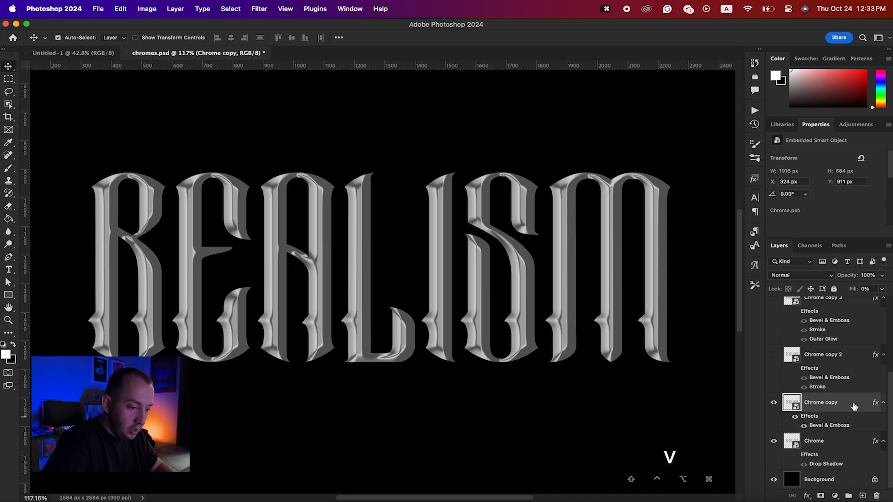
- Set the Chrome copy layer's Fill Opacity to 0% in its blending options
double_click(848, 406)
left_click(833, 161)
double_click(853, 400)
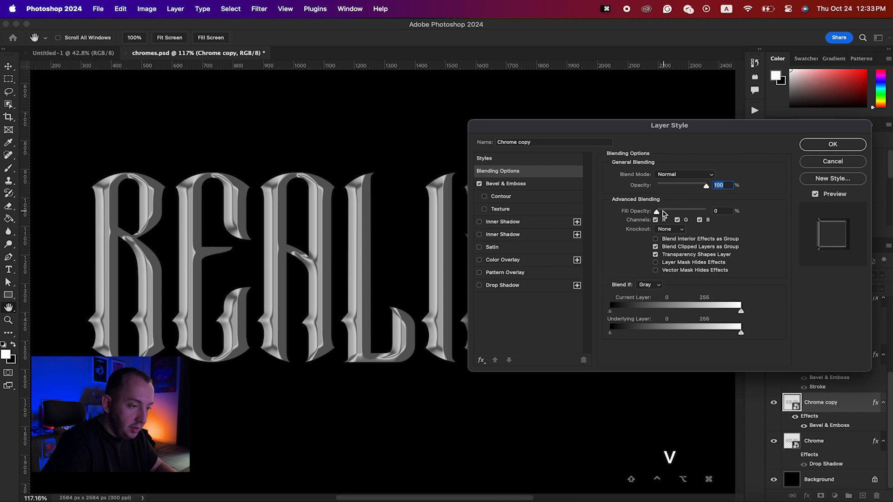
left_click_drag(658, 212, 629, 214)
left_click_drag(691, 126, 470, 131)
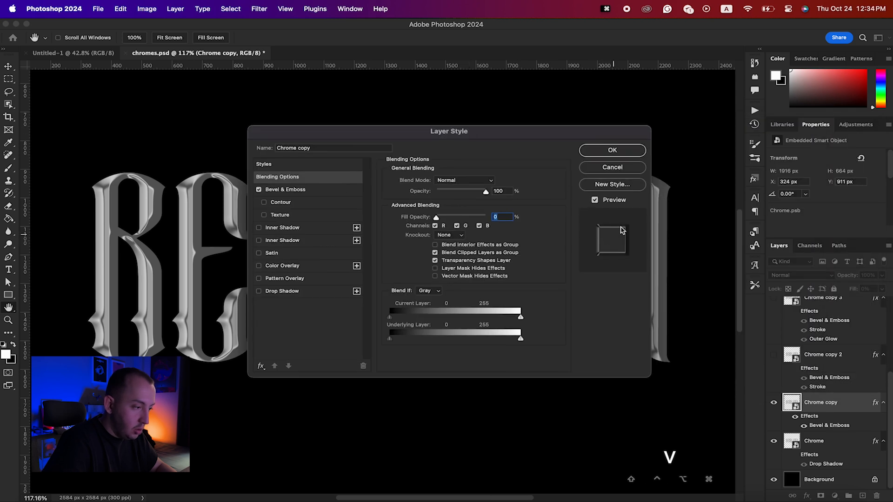
left_click_drag(439, 217, 384, 219)
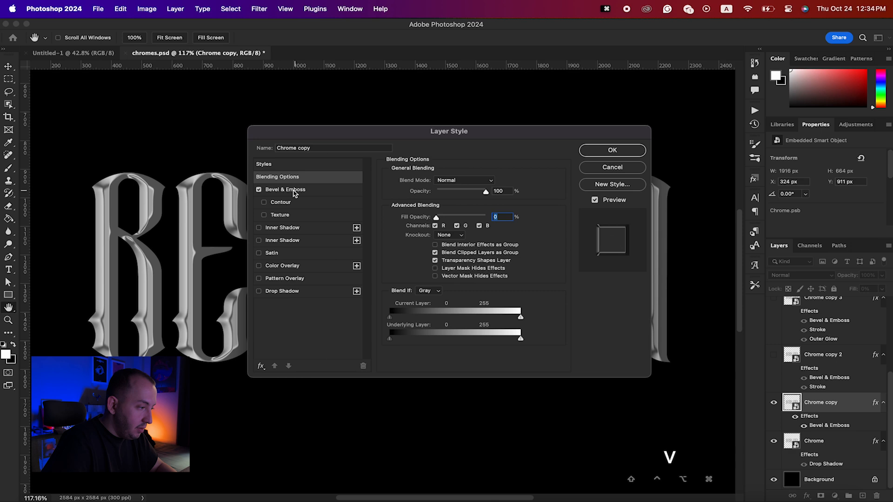
- Open Chrome copy's Bevel & Emboss settings and choose the Inner Bevel style
left_click(293, 191)
left_click_drag(403, 134, 441, 108)
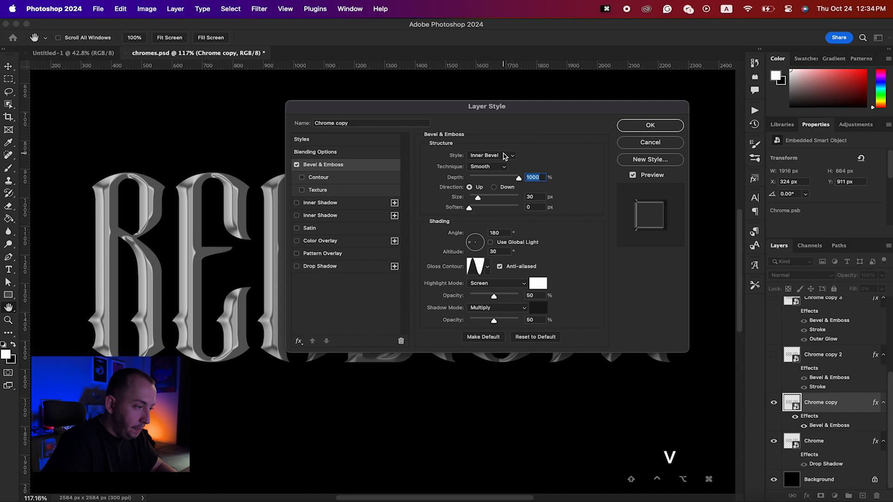
left_click(505, 156)
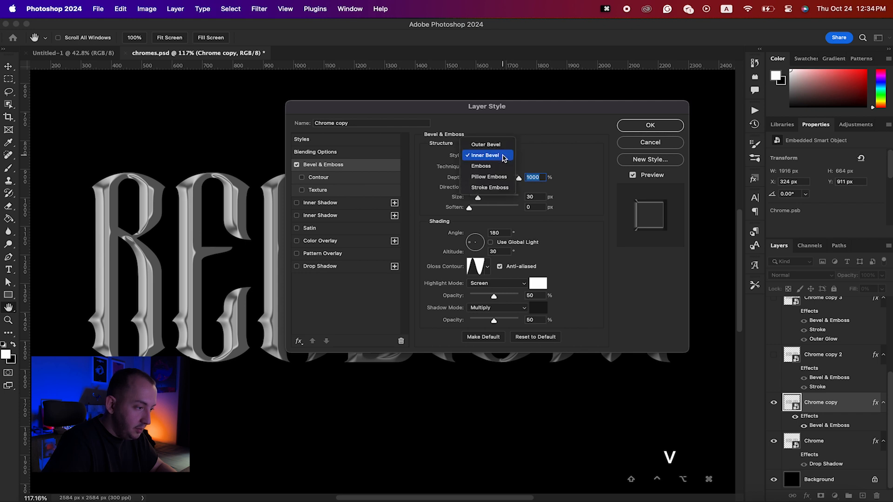
left_click(503, 157)
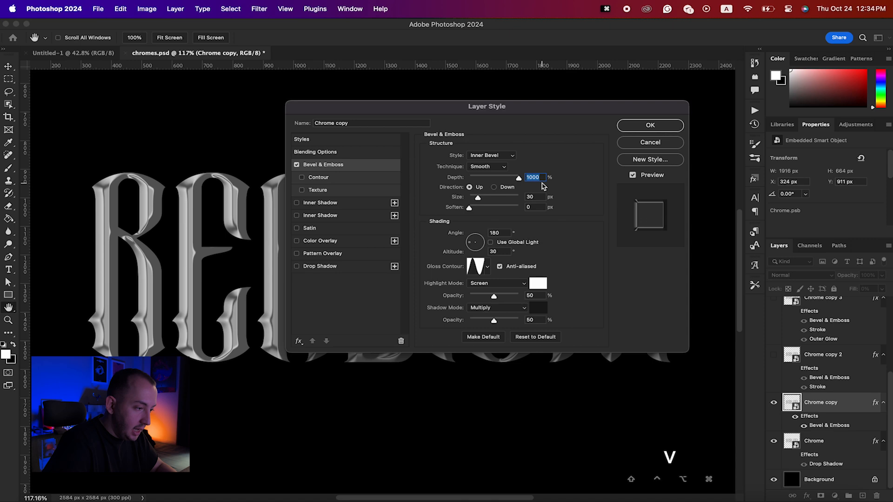
- Set Chrome copy's bevel size to 30 px, check the gloss contour presets and apply the layer style
left_click_drag(506, 108, 612, 89)
mouse_move(584, 179)
left_mouse_down()
mouse_move(607, 179)
mouse_move(581, 179)
left_mouse_up()
type("30")
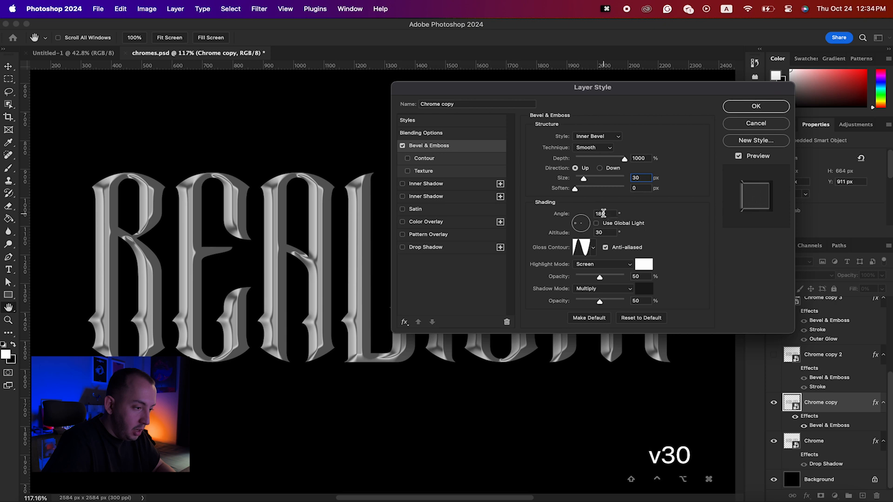
left_click(593, 251)
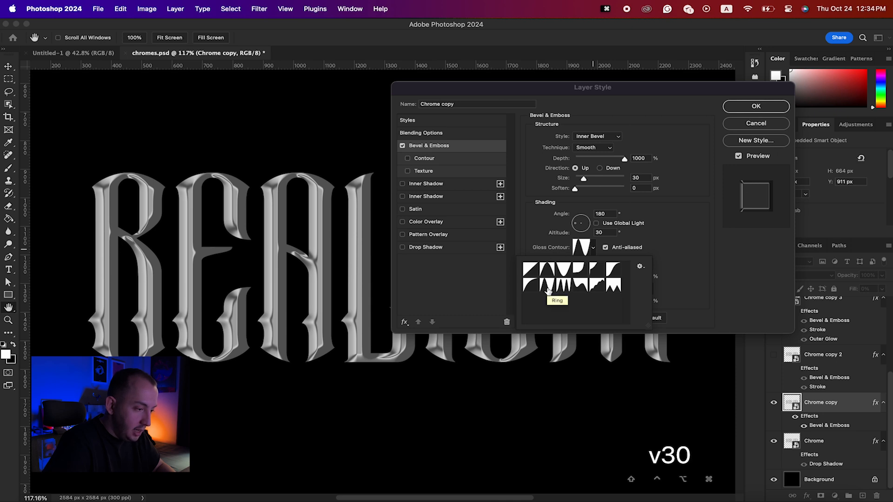
left_click(593, 252)
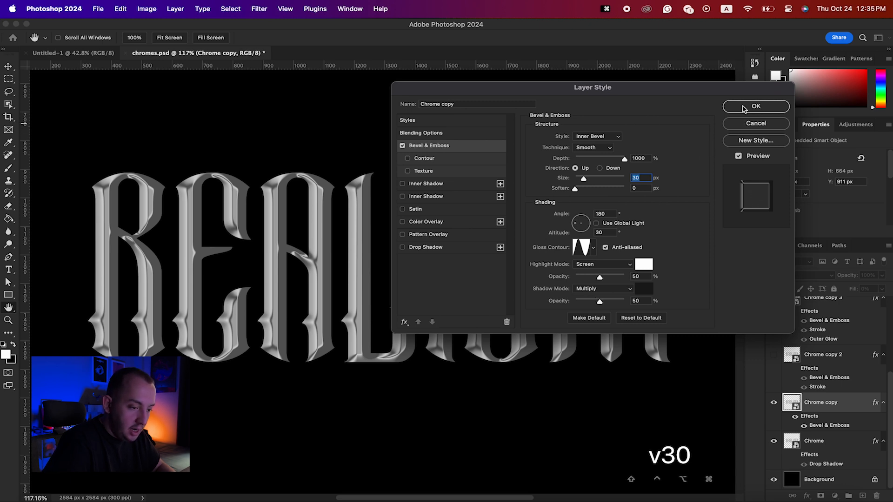
left_click(743, 108)
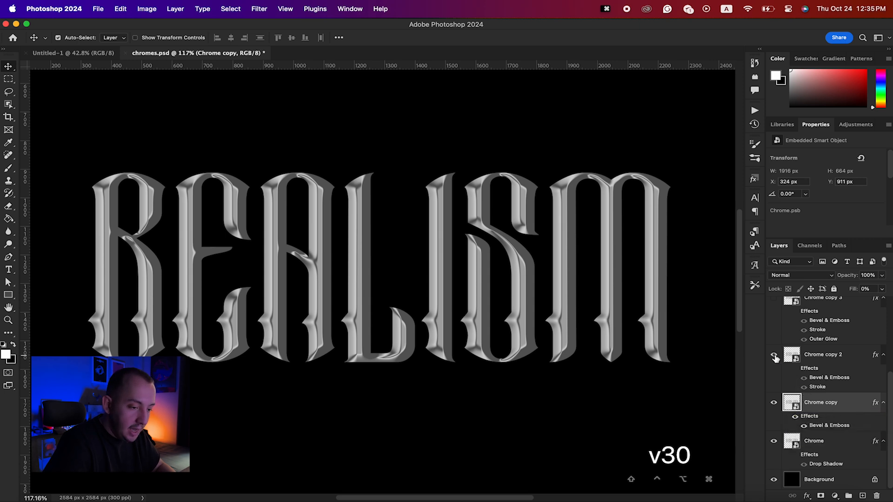
- Show Chrome copy 2 with its effects on and set its Stroke Emboss bevel size to 15 px
left_click(774, 356)
double_click(858, 362)
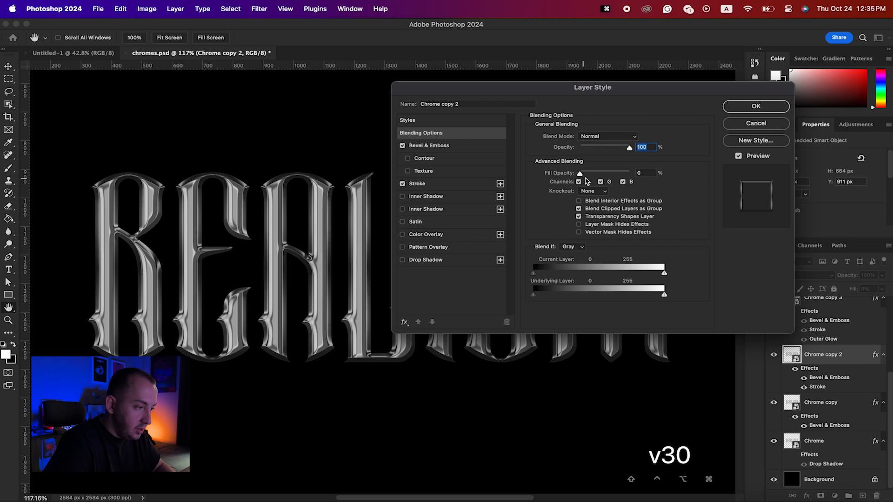
left_click(434, 146)
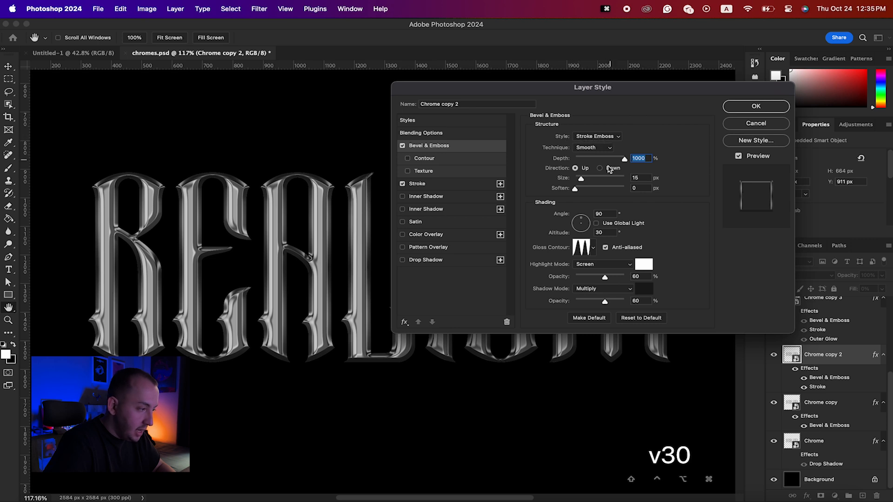
mouse_move(581, 179)
left_mouse_down()
mouse_move(588, 180)
mouse_move(581, 179)
left_mouse_up()
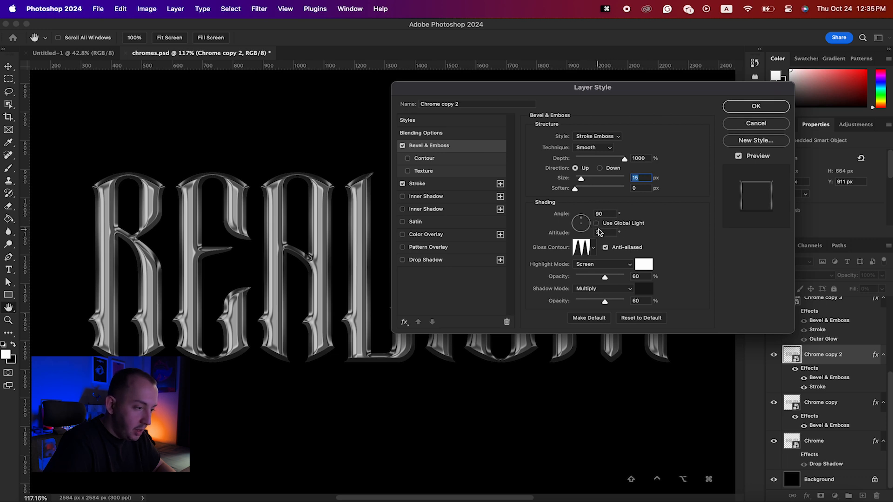
- Try several gloss contour presets on Chrome copy 2's bevel and settle on the multi-peaked one beside Ring
left_click(594, 251)
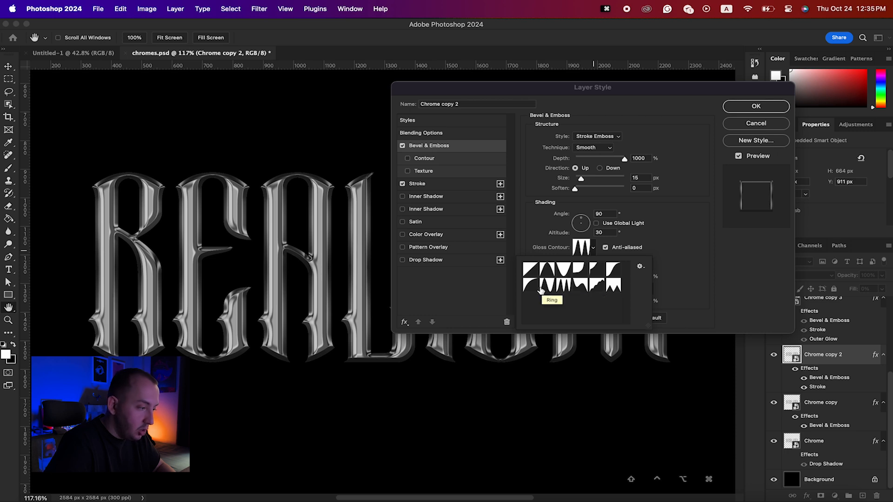
left_click(562, 287)
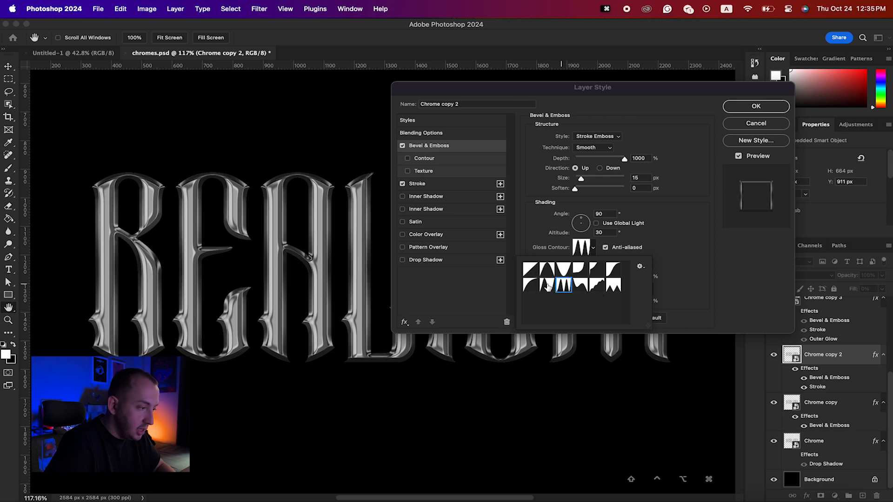
left_click(530, 285)
left_click(548, 269)
left_click(563, 270)
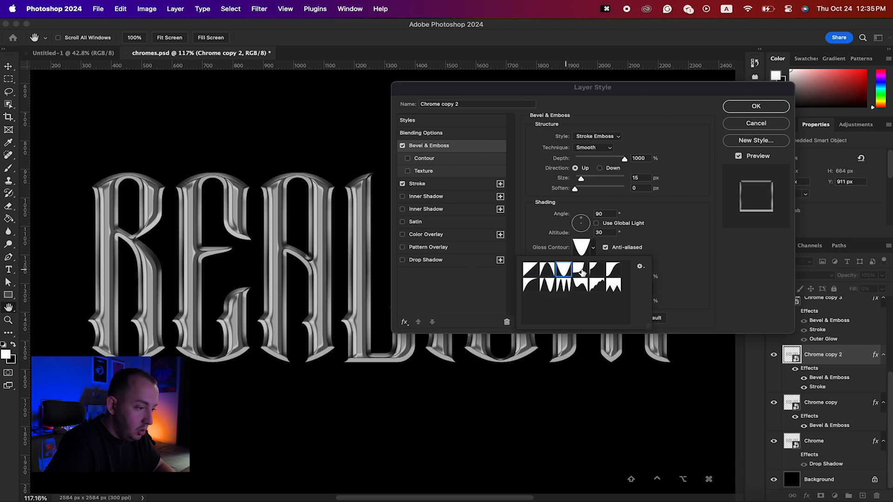
left_click(580, 270)
left_click(594, 270)
left_click(613, 268)
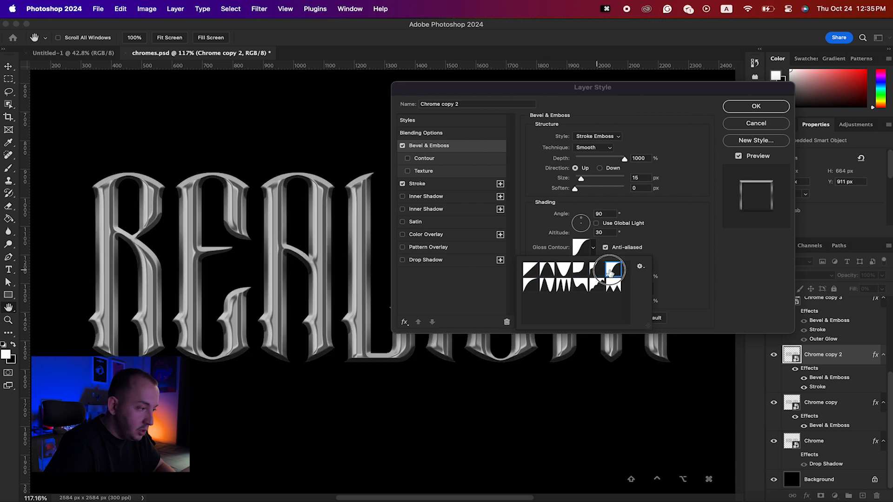
left_click(612, 285)
left_click(589, 285)
left_click(580, 285)
left_click(563, 285)
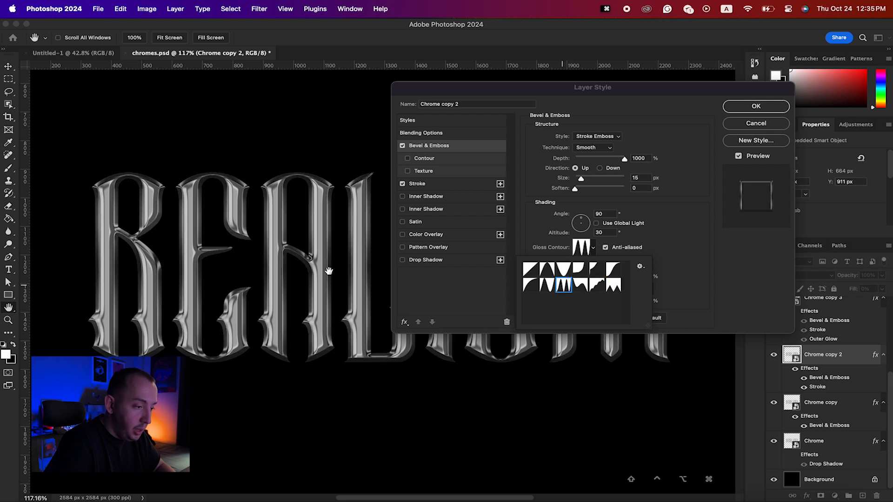
- Open Chrome copy 2's Stroke settings and keep a 16 px size with the Gradient fill type
left_click(593, 247)
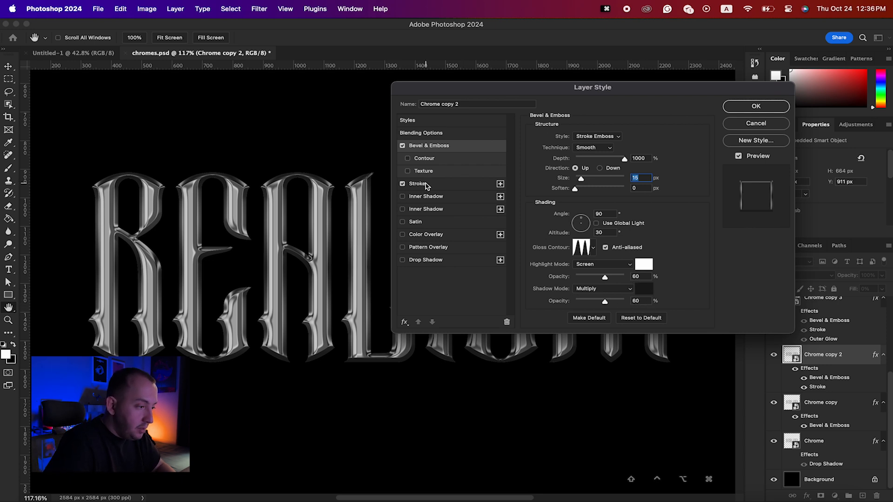
left_click(425, 185)
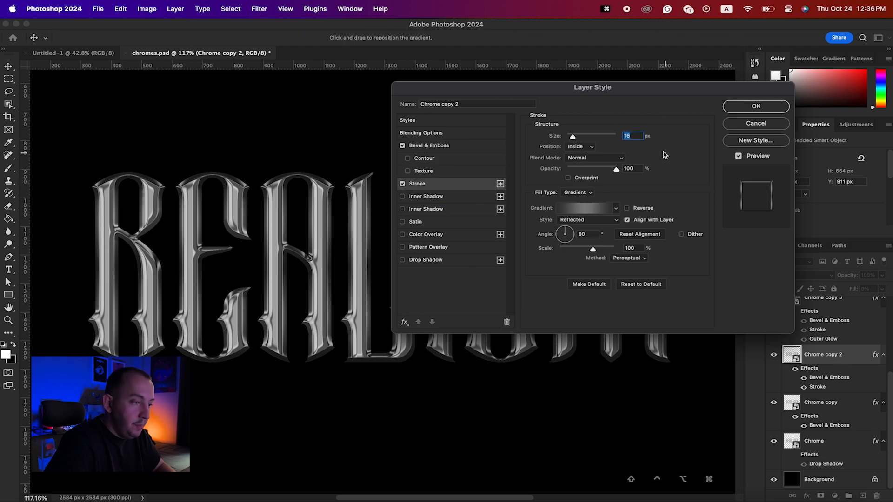
left_click_drag(572, 136, 575, 138)
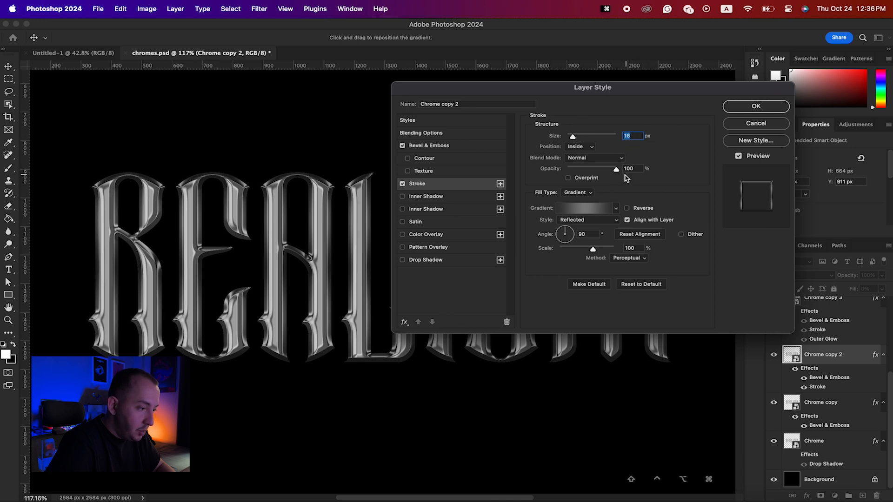
left_click(578, 193)
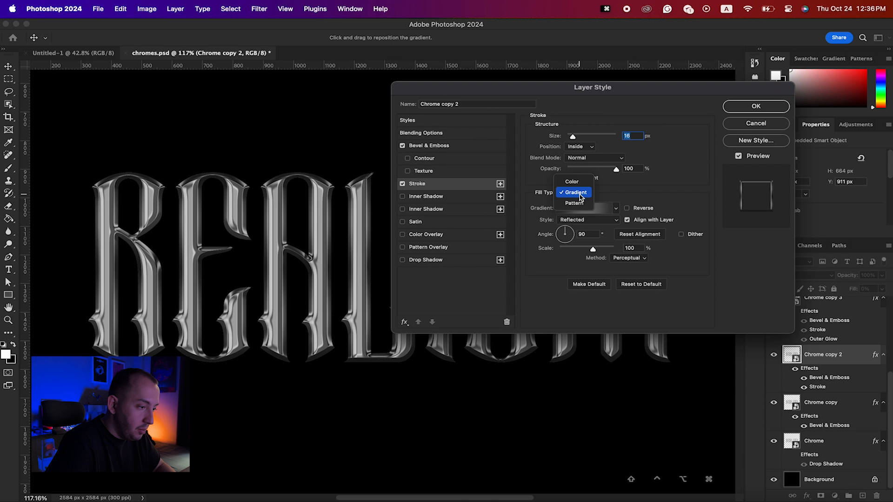
left_click(577, 192)
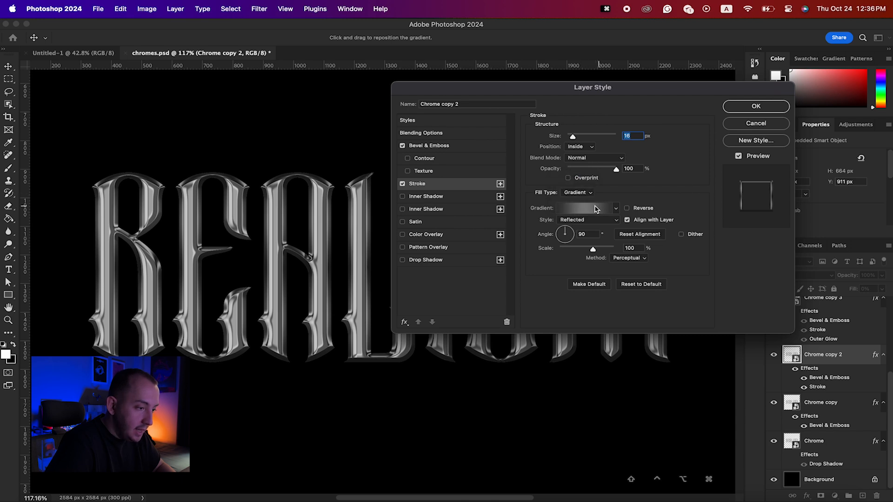
- Check the colours of the stroke gradient's dark outer stop and grey middle stop, keeping both as they are
left_click(593, 207)
double_click(477, 287)
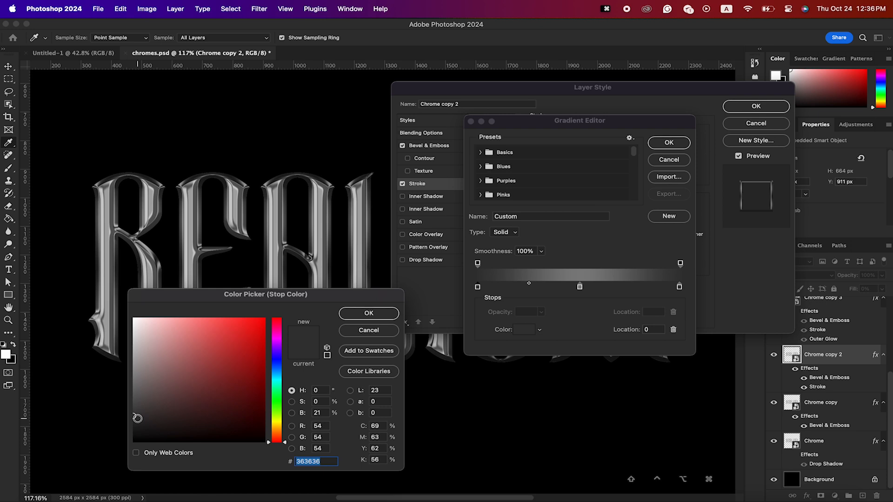
key("Return")
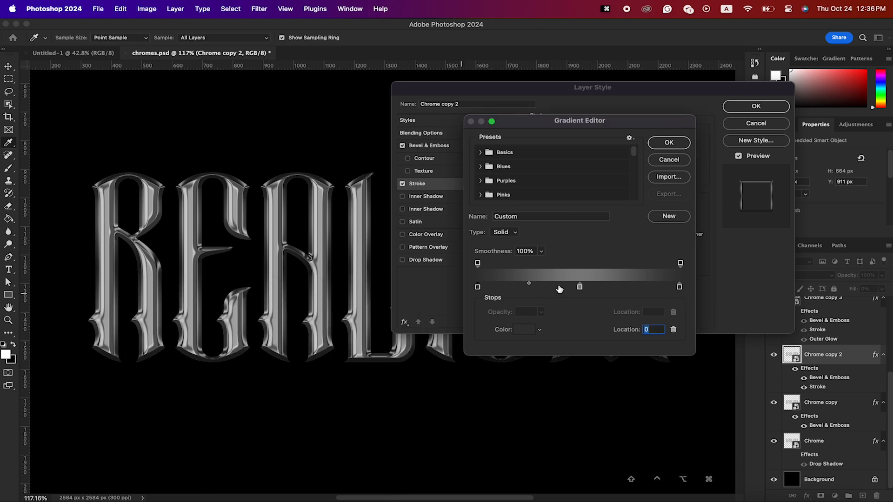
left_click(579, 287)
double_click(579, 287)
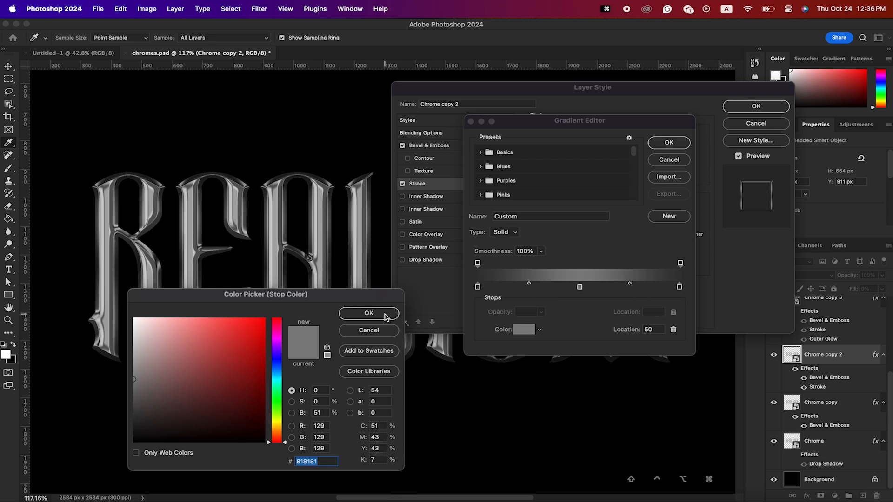
left_click(385, 315)
left_click(668, 142)
- Try the Linear and Radial styles for the stroke gradient, return to Reflected and apply Chrome copy 2's layer style
left_click(578, 220)
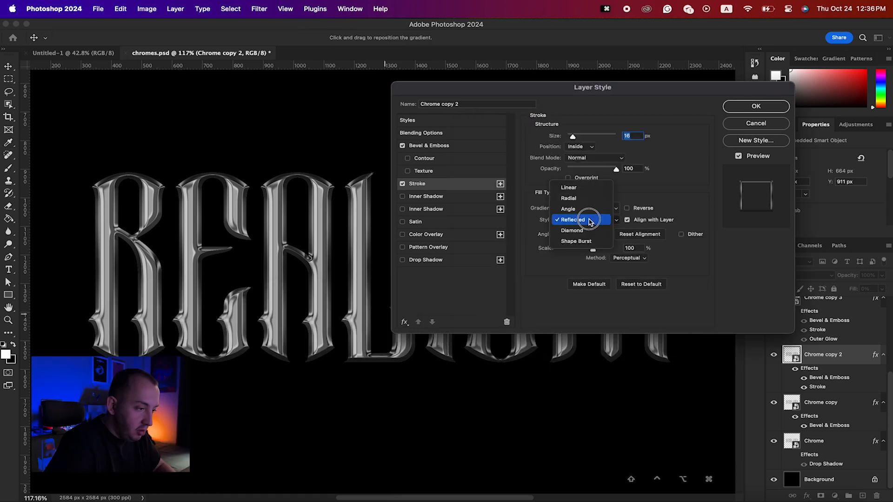
left_click(571, 187)
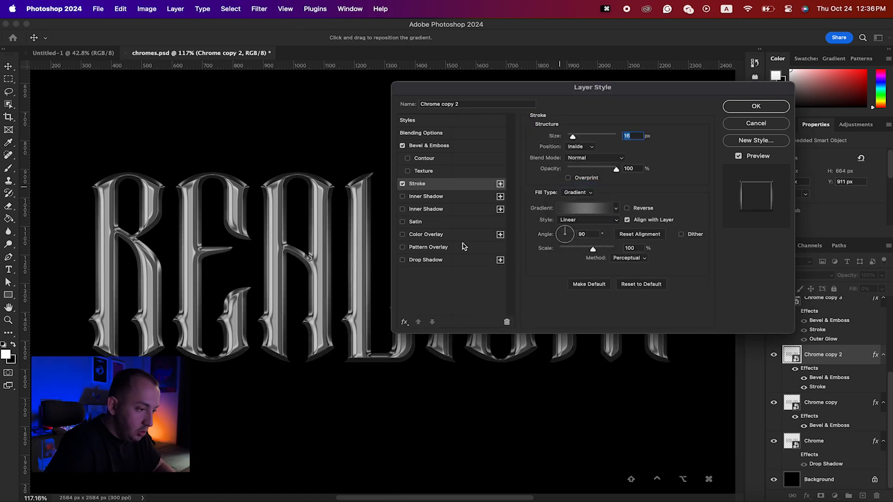
left_click(598, 221)
left_click(583, 229)
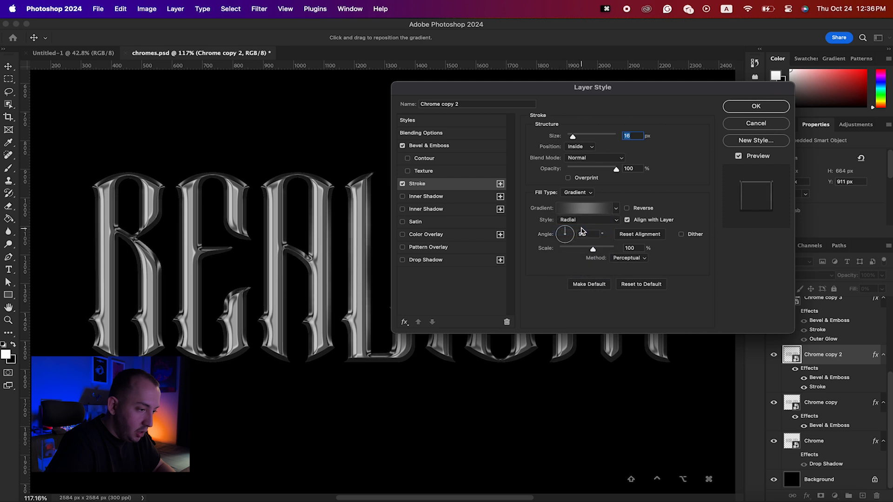
left_click(585, 224)
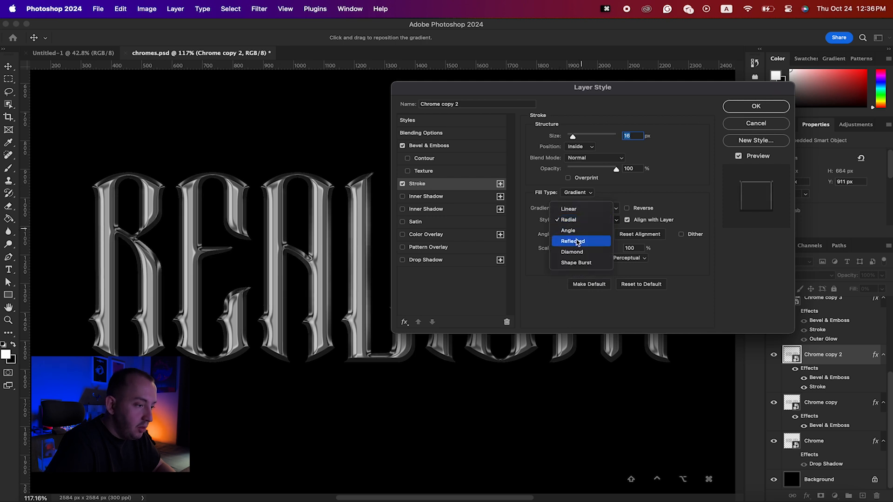
left_click(577, 241)
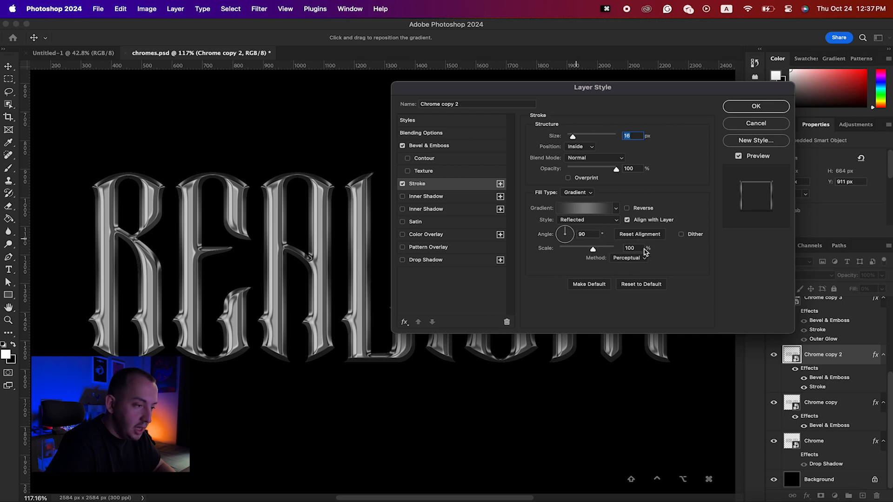
key("Return")
- Show the Chrome copy 3 layer and toggle its effects to compare the look, leaving them on
scroll(820, 365, "up", 3)
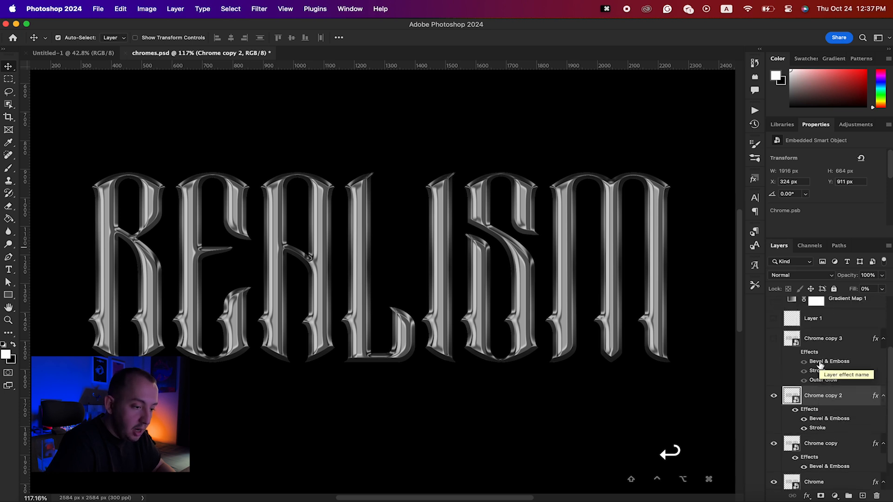
left_click(774, 339)
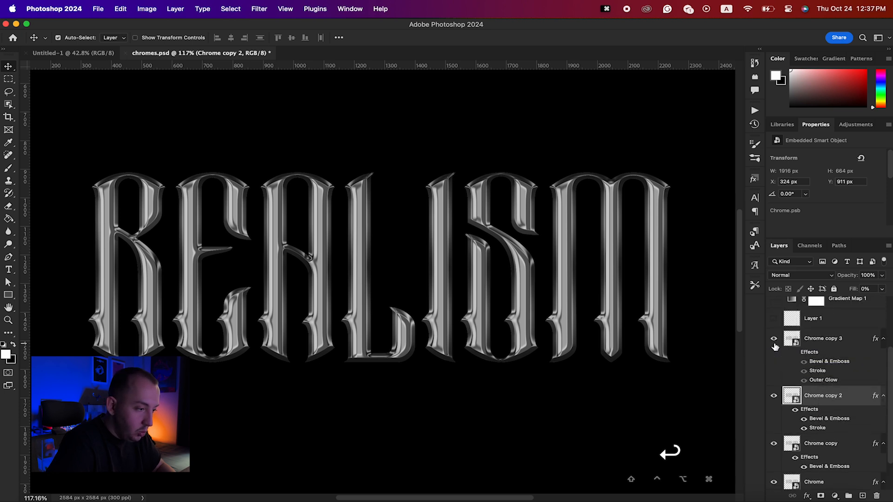
double_click(855, 346)
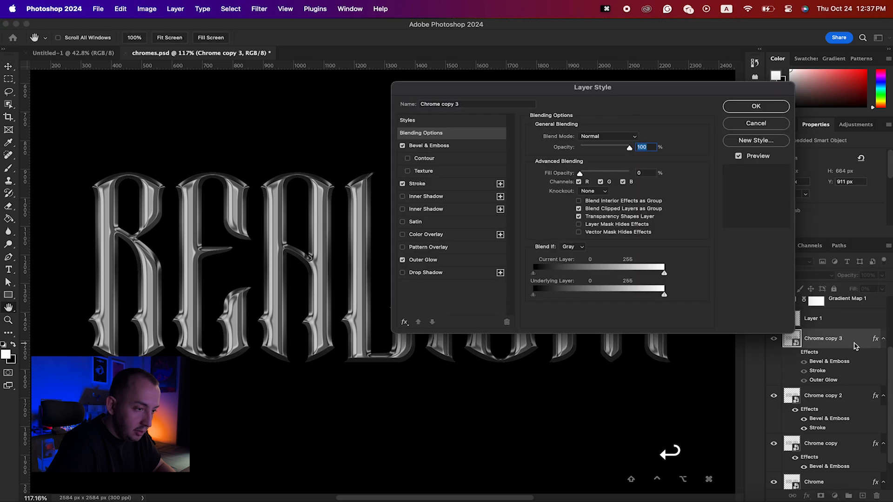
left_click(755, 123)
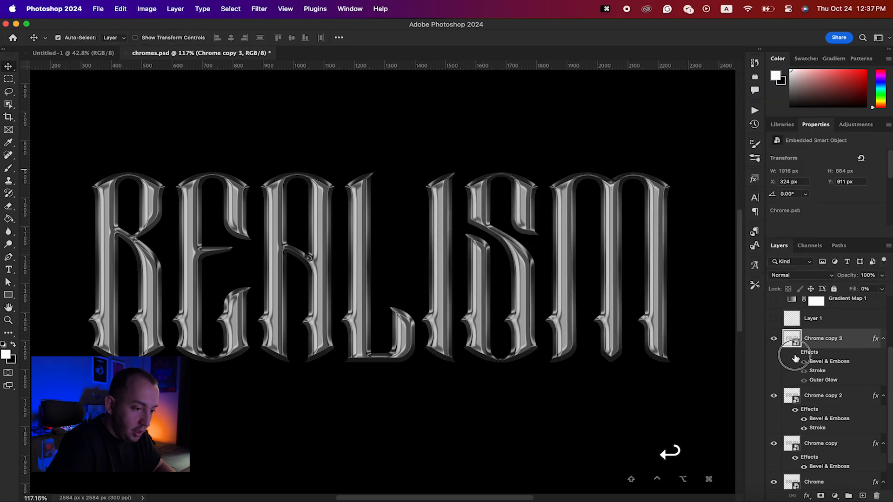
left_click(795, 353)
left_click(795, 353)
left_click(795, 353)
left_click(796, 353)
left_click(795, 354)
left_click(795, 354)
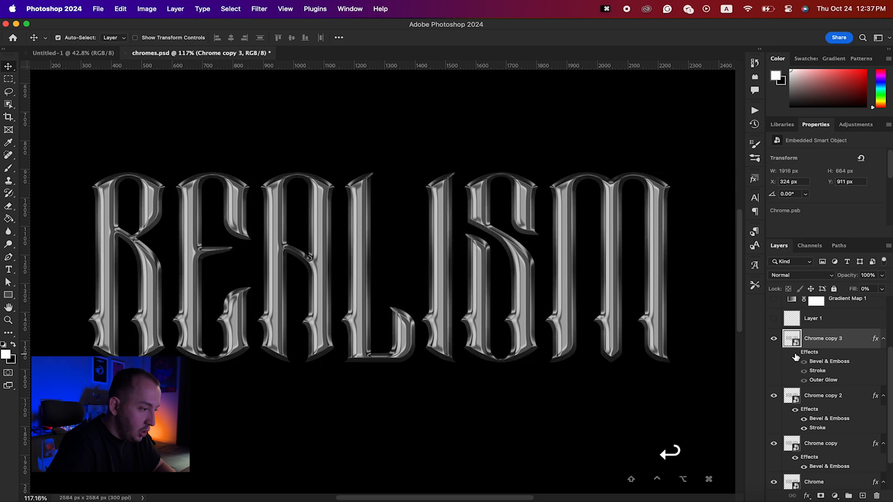
left_click(795, 353)
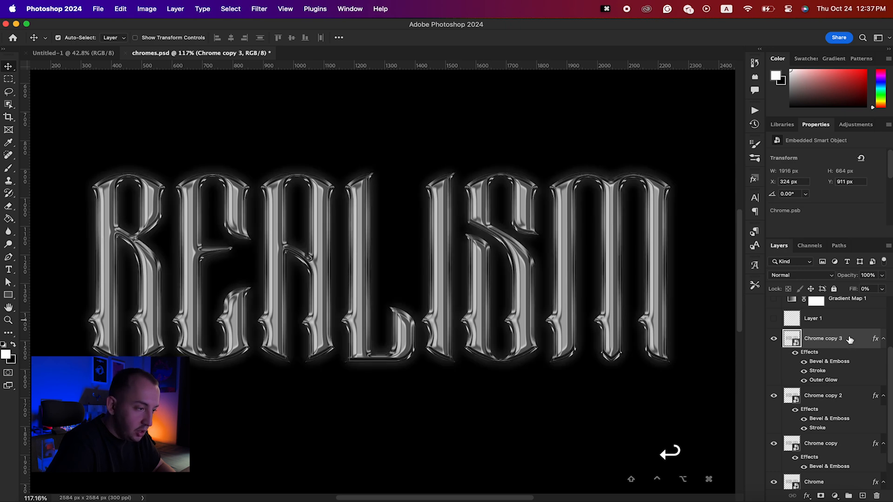
- In Chrome copy 3's Bevel & Emboss settings, set the highlight opacity to 100% and the shadow opacity to 0%
double_click(849, 339)
left_click(469, 147)
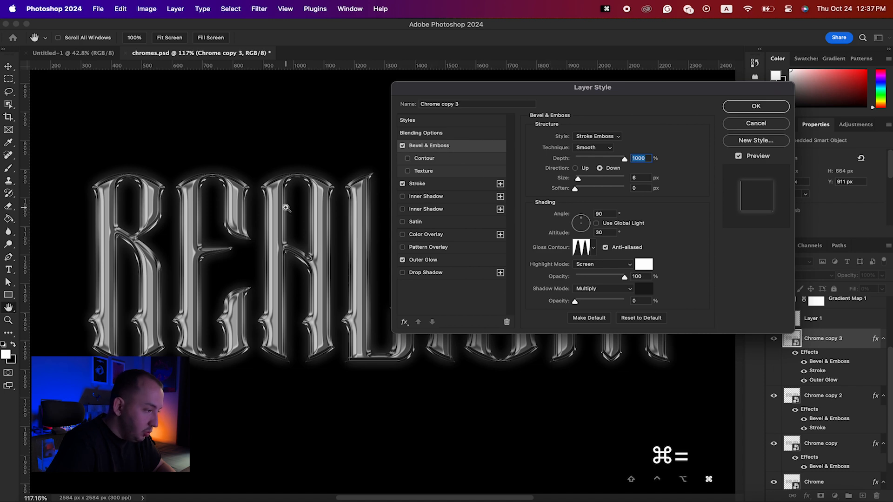
key("super+plus")
left_click_drag(326, 223, 354, 236)
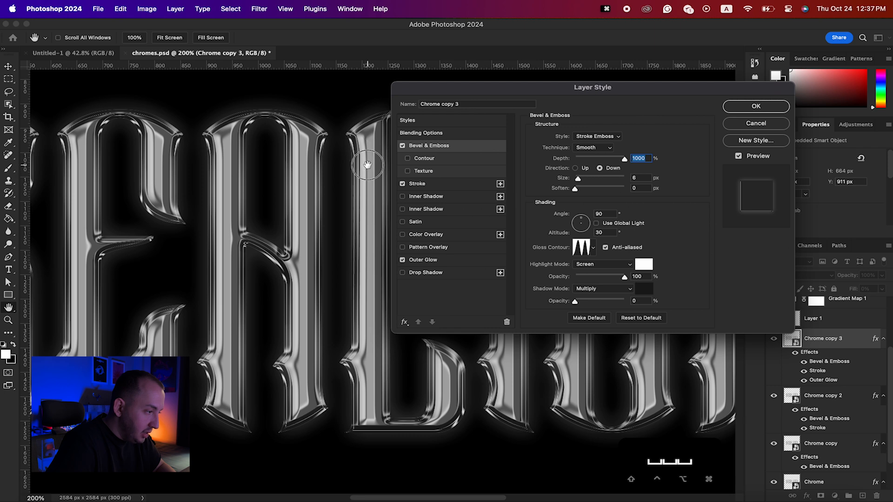
left_click_drag(368, 165, 332, 164)
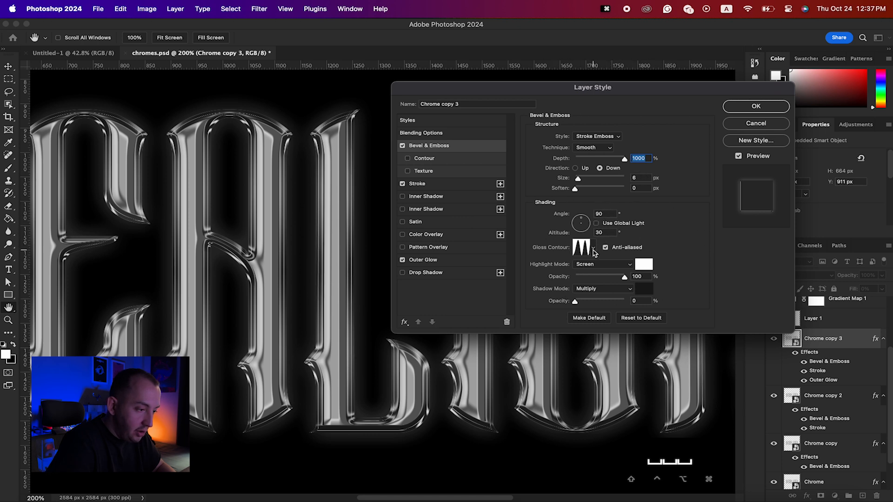
mouse_move(624, 277)
left_mouse_down()
mouse_move(579, 279)
mouse_move(624, 277)
left_mouse_up()
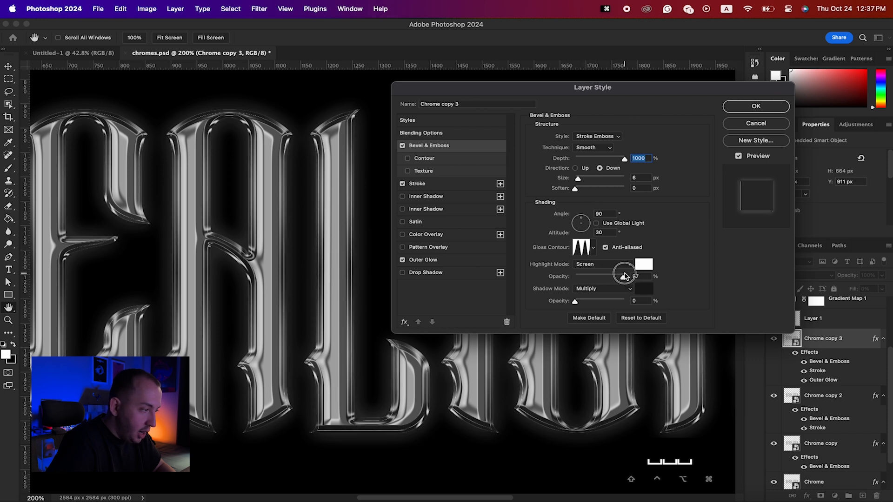
double_click(645, 276)
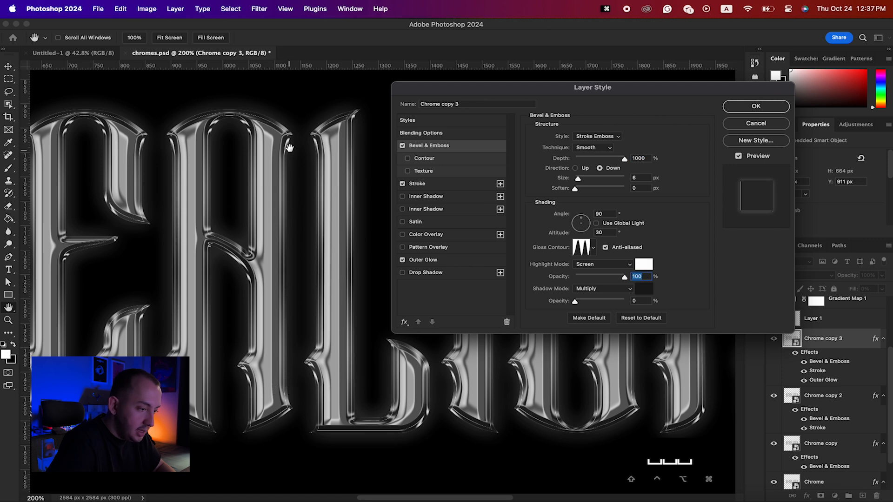
mouse_move(576, 303)
left_mouse_down()
mouse_move(635, 305)
mouse_move(572, 303)
left_mouse_up()
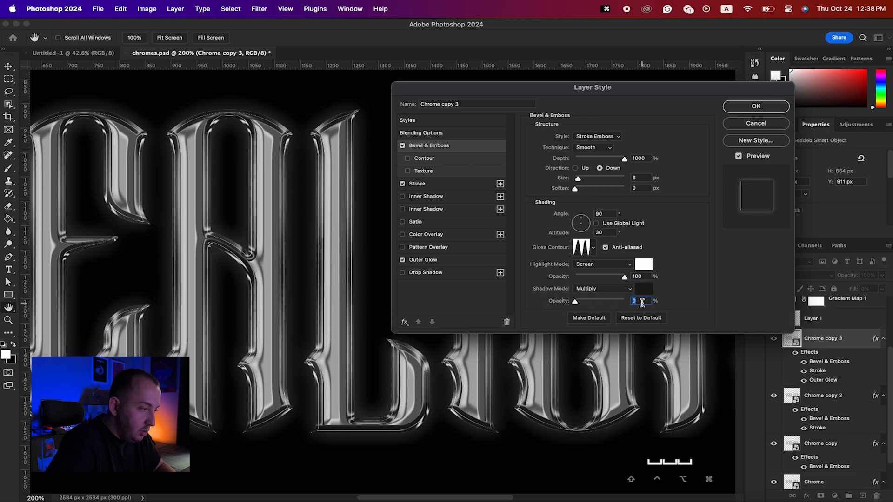
- Review Chrome copy 3's Stroke settings, then its Outer Glow settings against the whole lettering
left_click(439, 185)
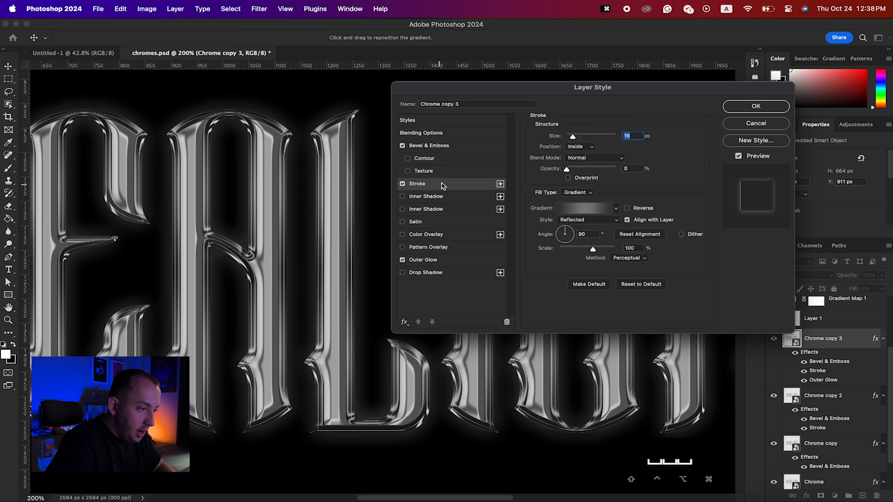
left_click_drag(600, 89, 524, 89)
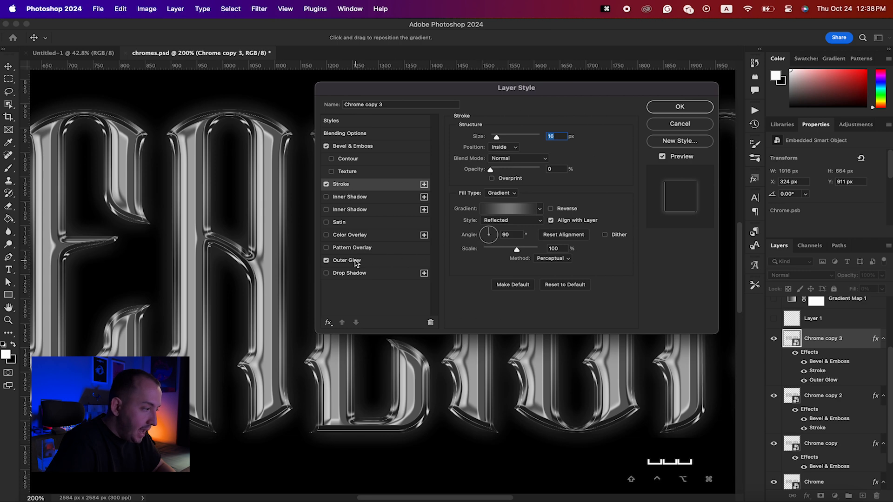
left_click(352, 261)
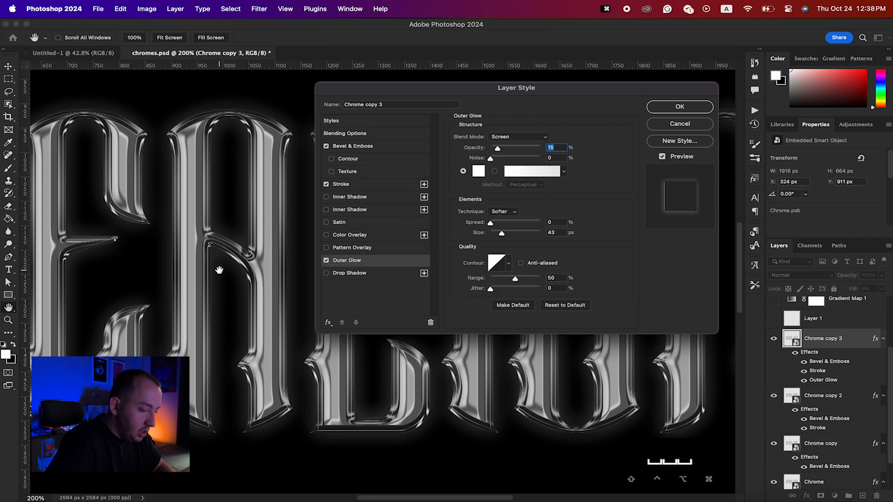
key("super+minus")
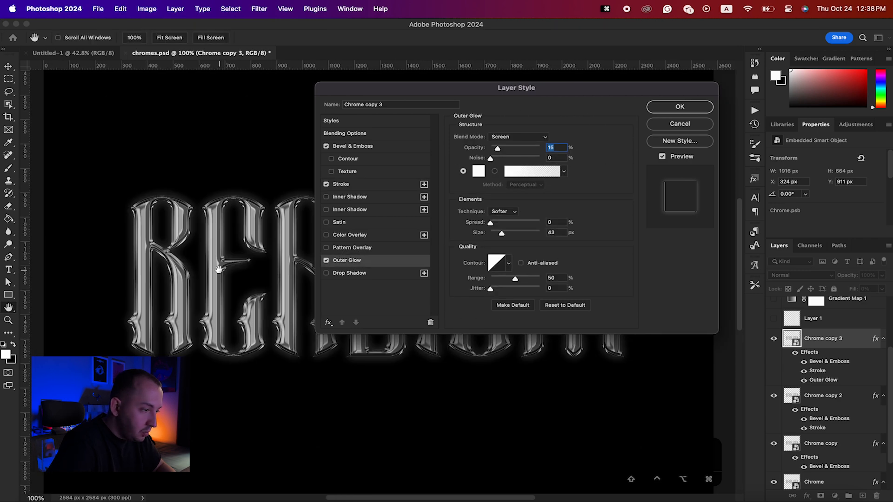
- Try a stronger outer glow opacity on Chrome copy 3, return it to 15%, and set the glow size to 54 px
left_click_drag(497, 148, 543, 149)
key("super+z")
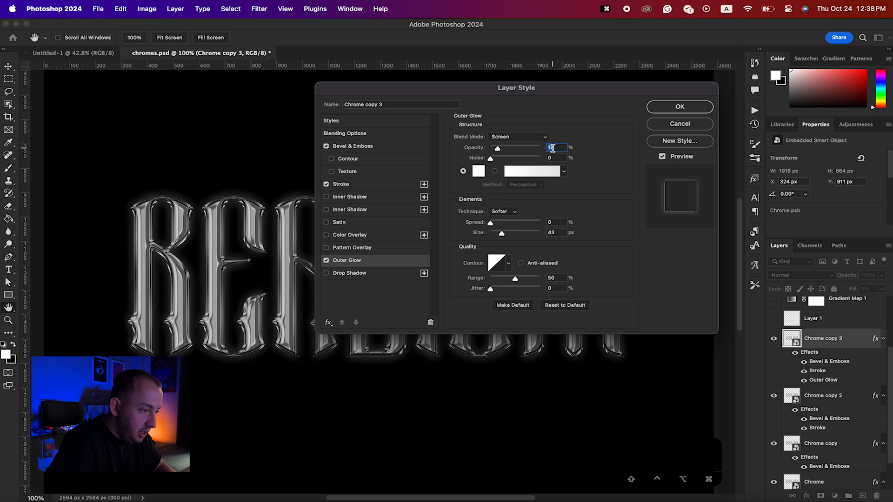
left_click_drag(501, 233, 505, 236)
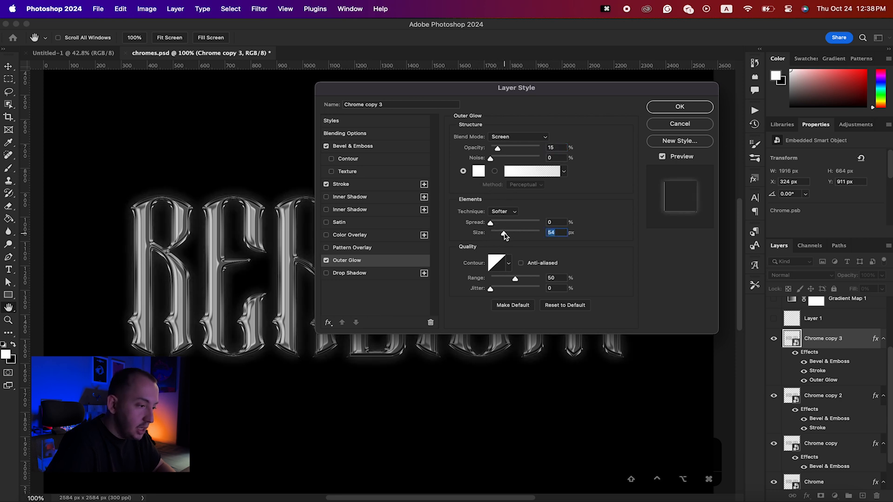
left_click(505, 233)
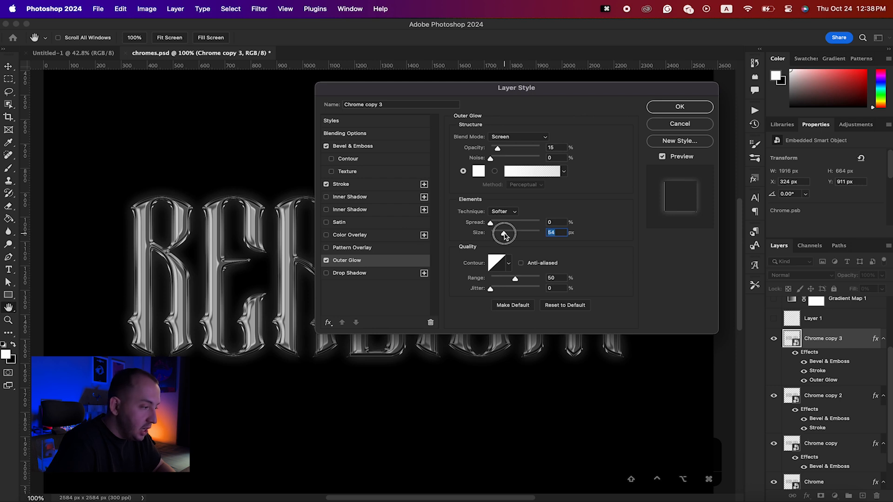
left_click_drag(504, 234, 506, 235)
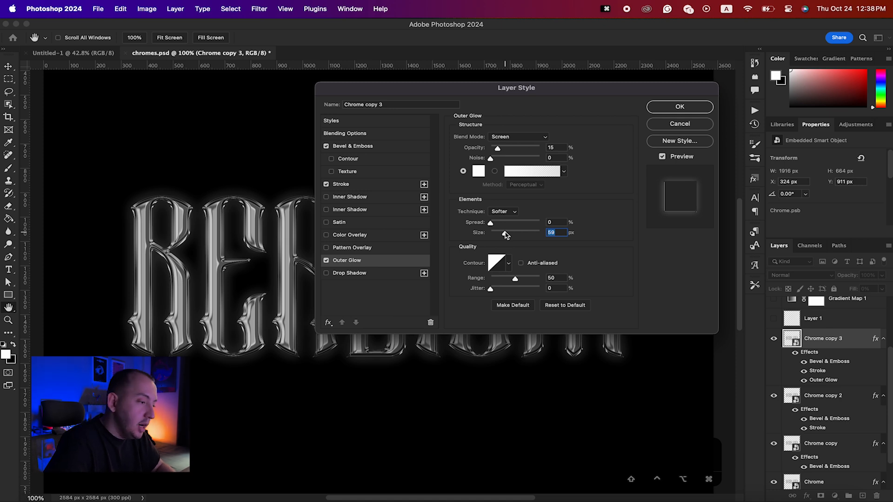
left_click_drag(504, 235, 506, 233)
key("super+z")
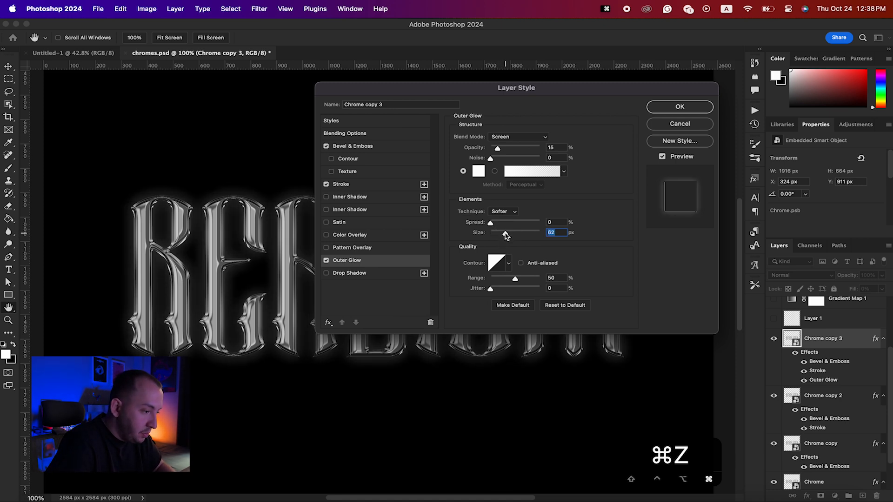
key("super+z")
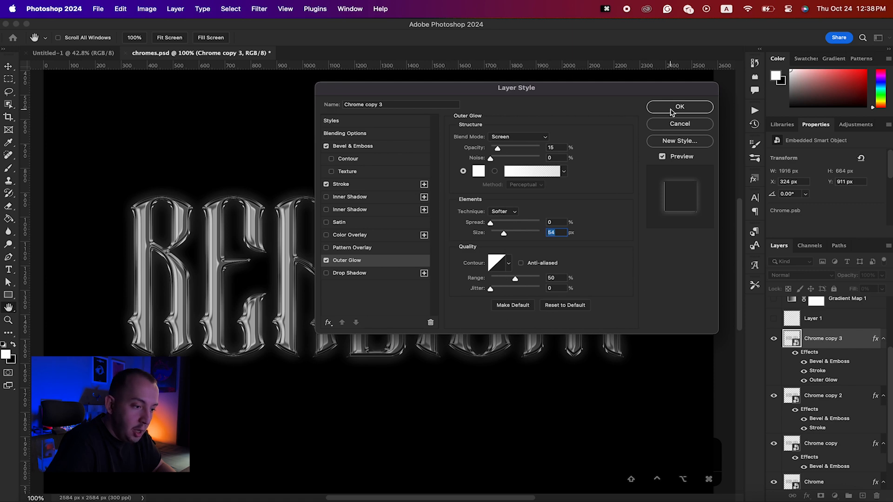
- Apply the Chrome copy 3 layer style and toggle Layer 1 on and off to compare, leaving it hidden
left_click(679, 107)
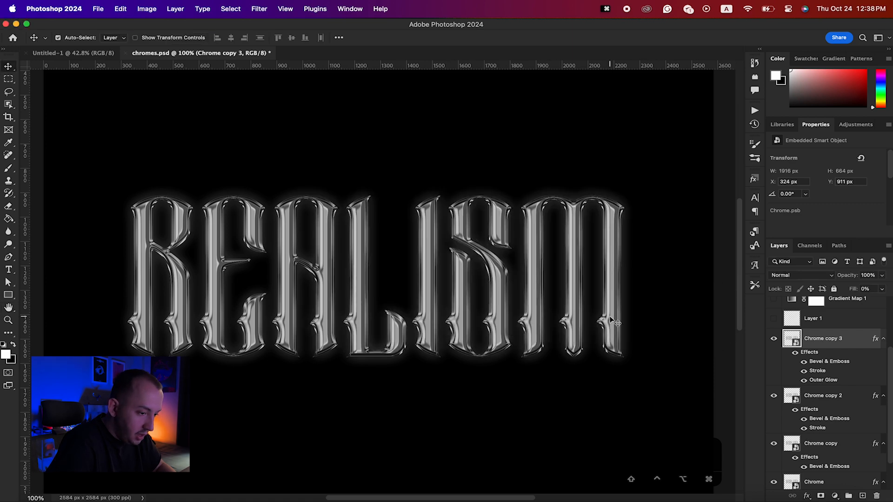
scroll(624, 321, "down", 2)
left_click(774, 319)
left_click(773, 319)
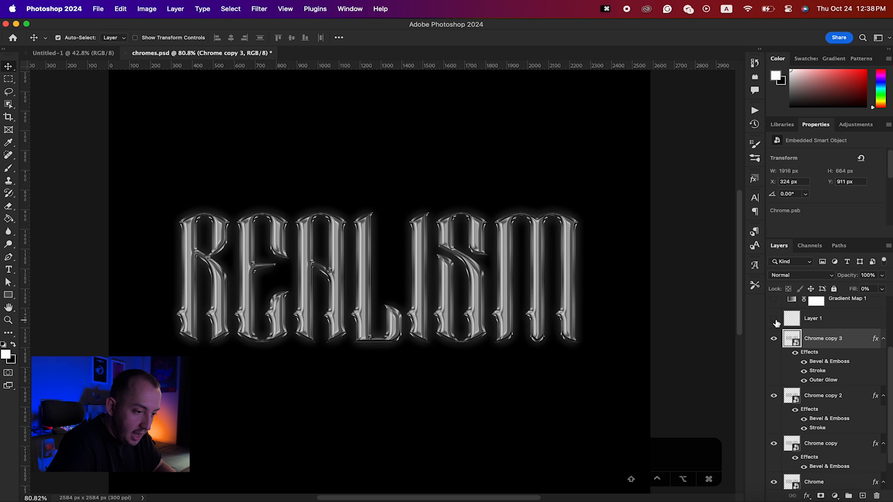
left_click(774, 319)
left_click(773, 320)
- Show the SPARKS group so its star glints sit over the REALISM lettering
scroll(828, 322, "up", 2)
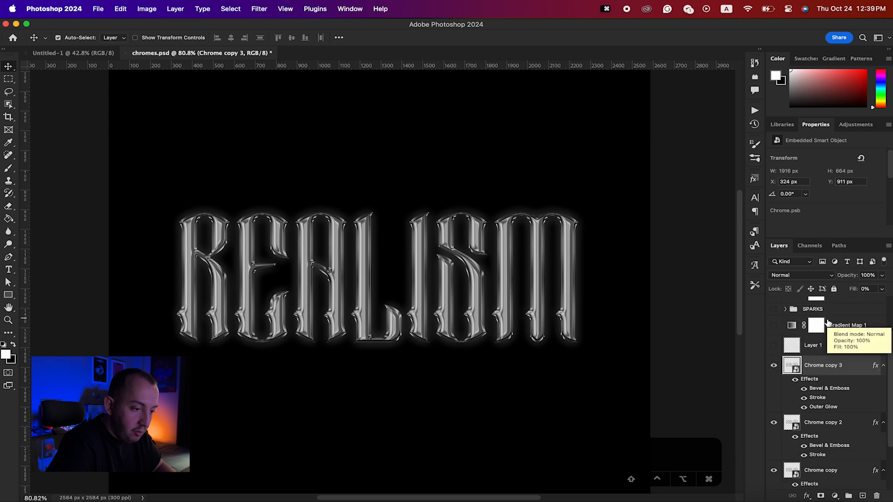
scroll(828, 323, "up", 2)
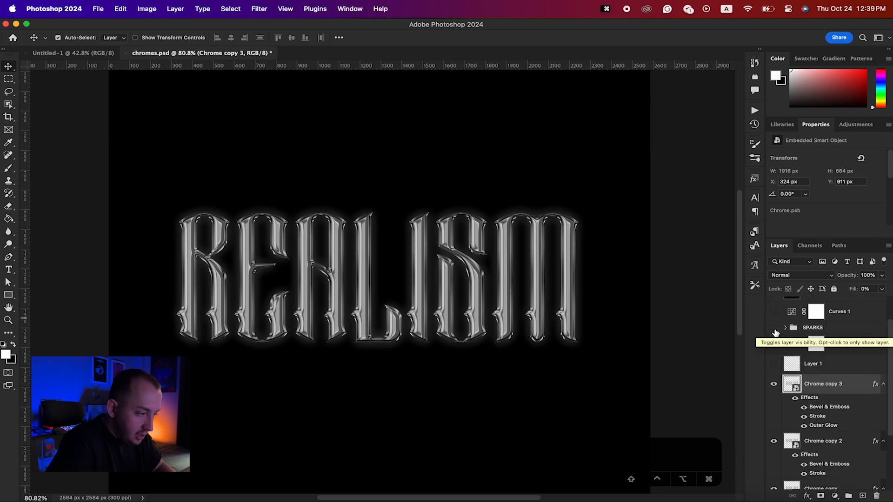
left_click(774, 328)
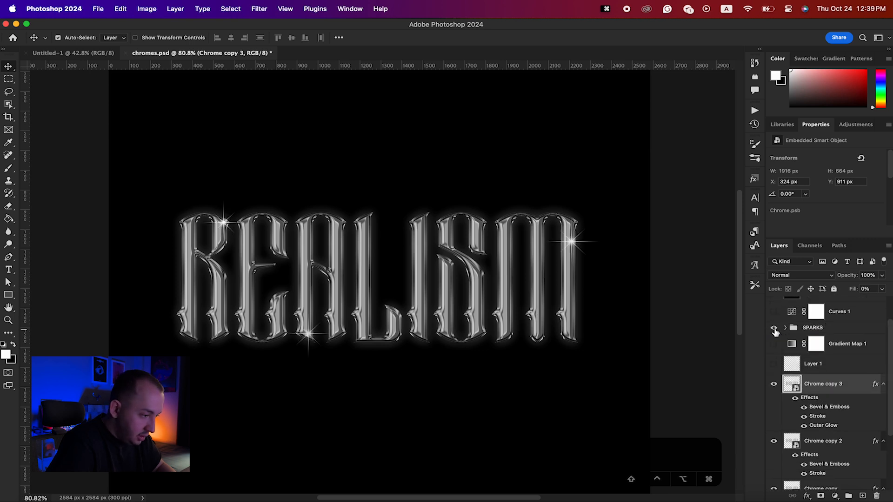
- Inspect the star glint layers in the SPARKS group, checking one with Free Transform, and collapse the group
left_click(785, 327)
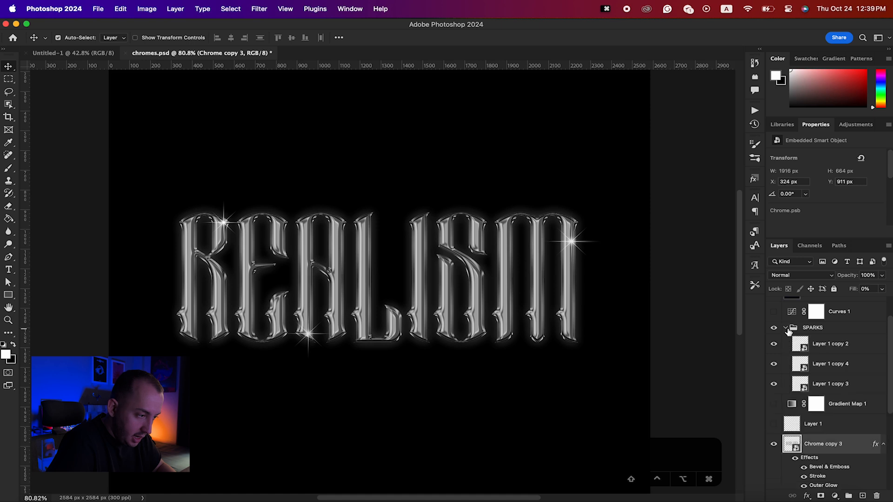
left_click(831, 352)
key("super+t")
mouse_move(215, 223)
left_mouse_down()
mouse_move(220, 232)
mouse_move(217, 223)
left_mouse_up()
key("Return")
left_click(785, 327)
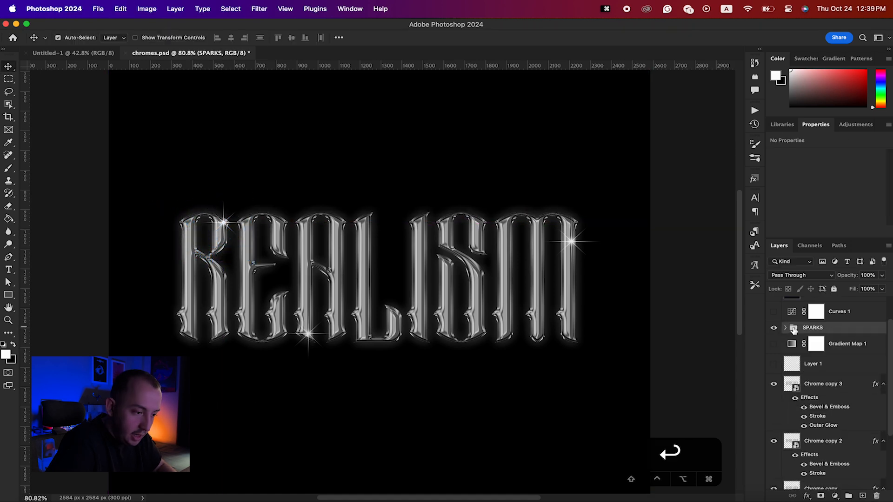
- Show the Curves 1 adjustment layer and bring its full curve graph into view
scroll(786, 331, "up", 1)
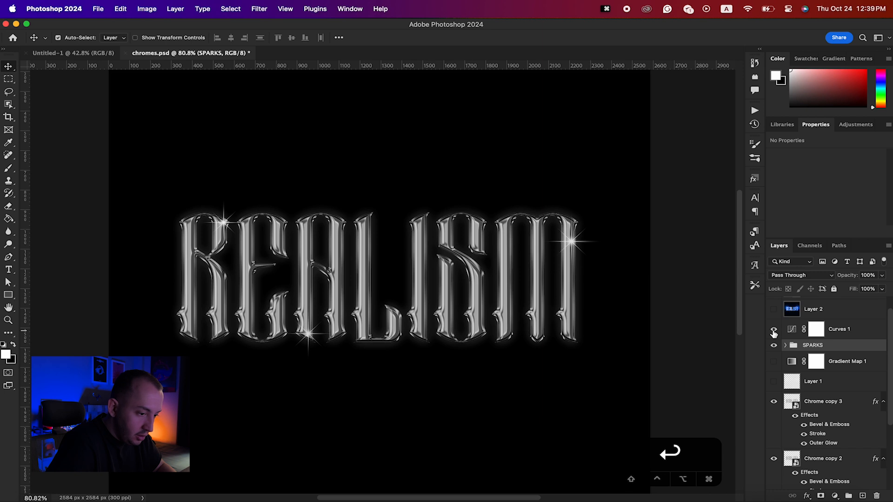
left_click(792, 331)
left_click_drag(818, 237, 814, 305)
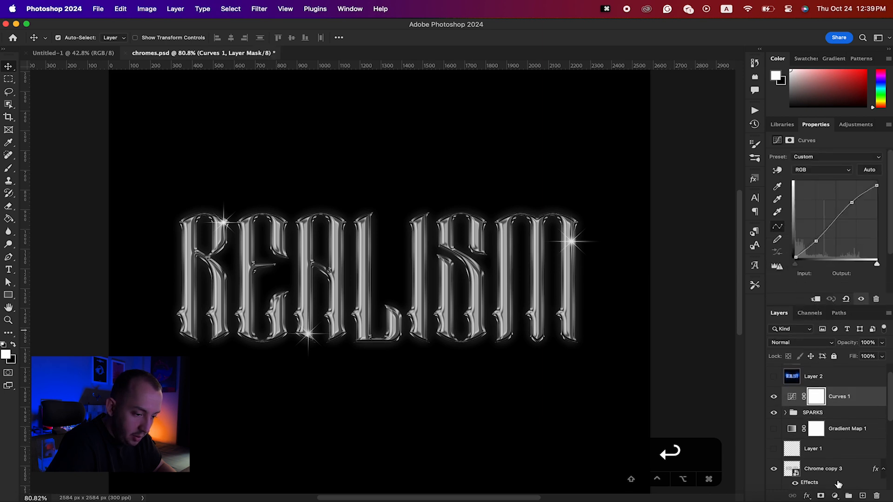
- Try adding a new Curves adjustment layer above Curves 1 and delete it again
left_click(835, 496)
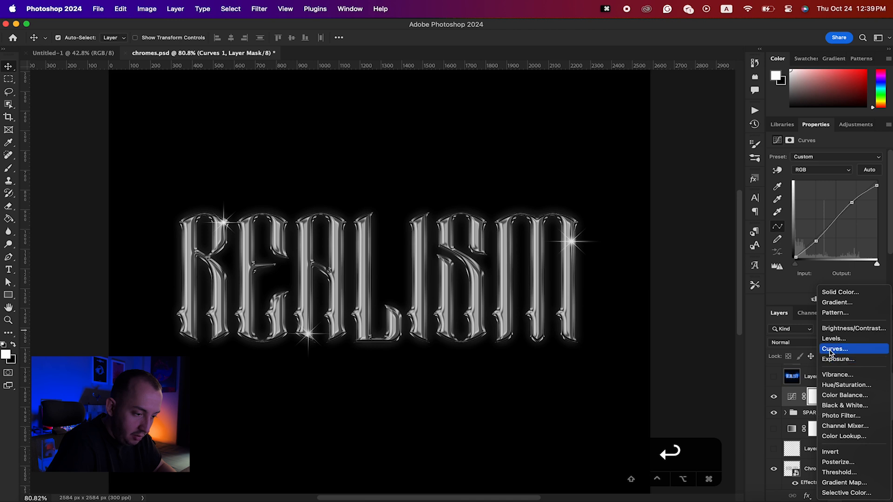
left_click(830, 349)
key("BackSpace")
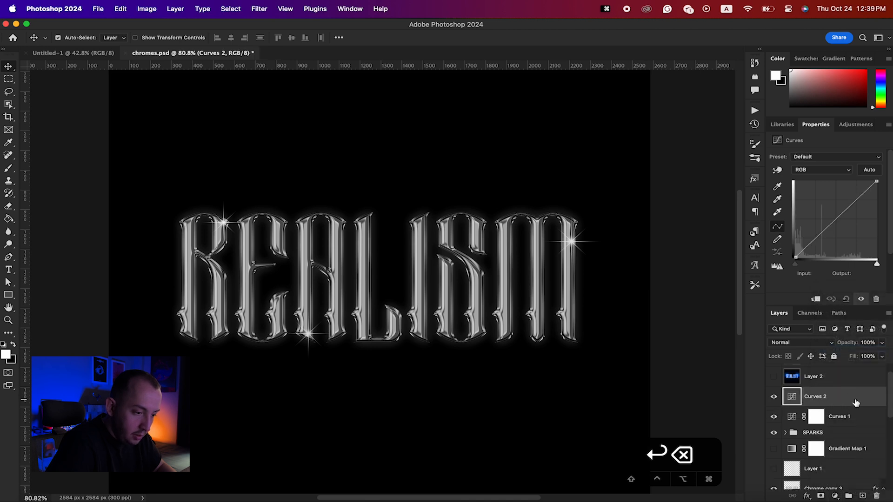
key("BackSpace")
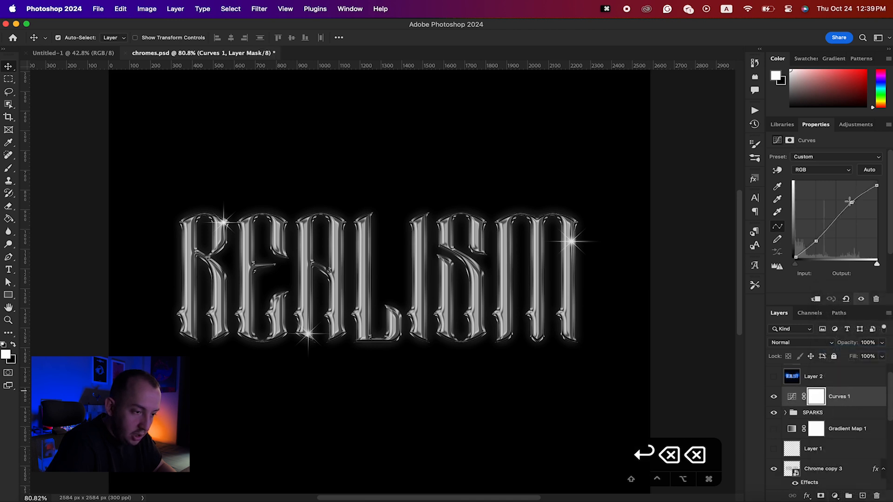
- Examine the Curves 1 contrast curve and compare the lettering up close with the adjustment off and on, leaving it on
left_click(796, 256)
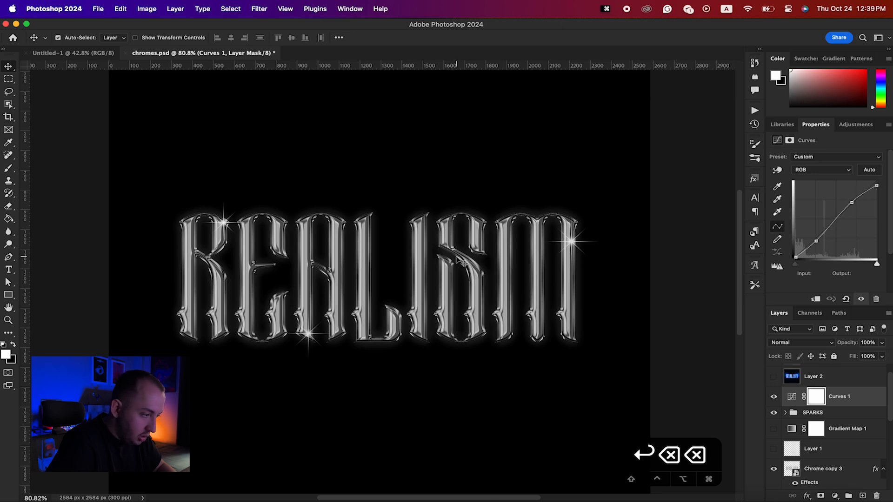
key("super+equal")
key("super+equal")
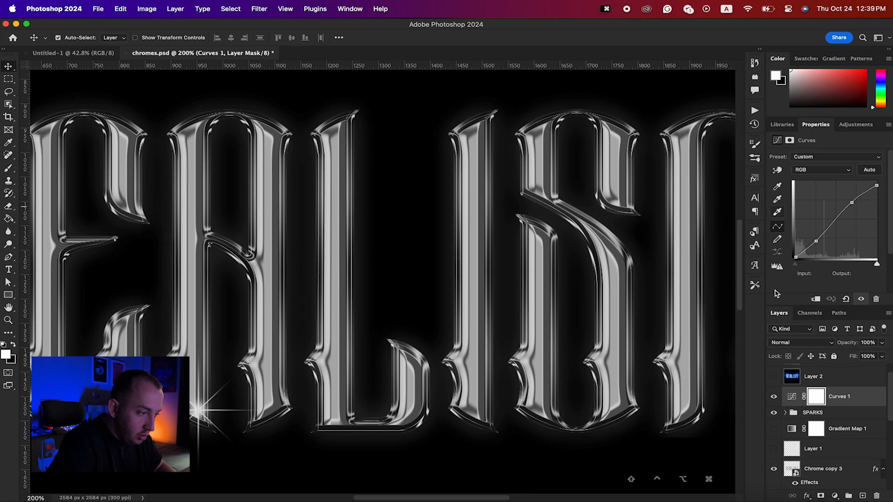
left_click(773, 396)
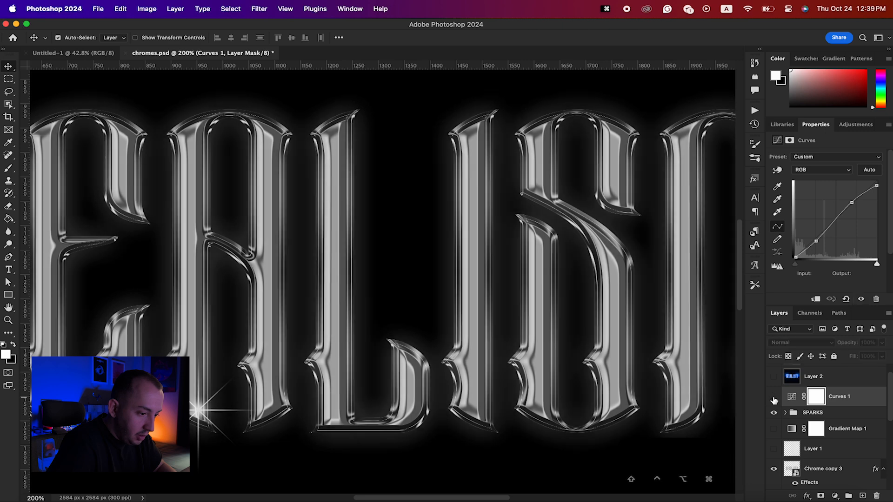
left_click(773, 397)
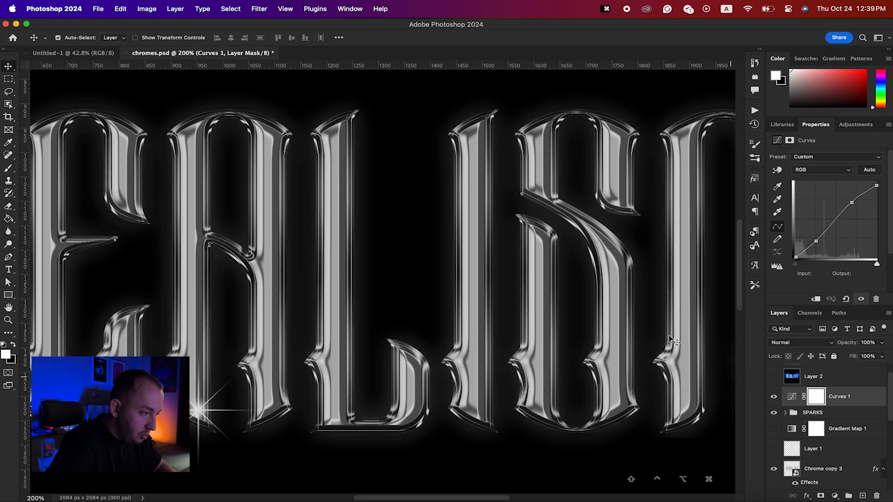
scroll(533, 275, "down", 3)
scroll(532, 275, "down", 3)
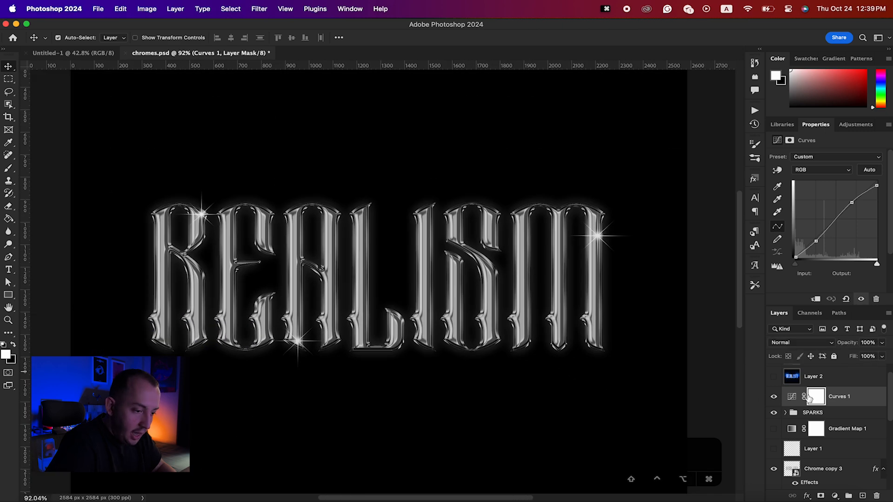
- Select the Gradient Map 1 adjustment layer and show it to tint the lettering blue
scroll(808, 398, "down", 2)
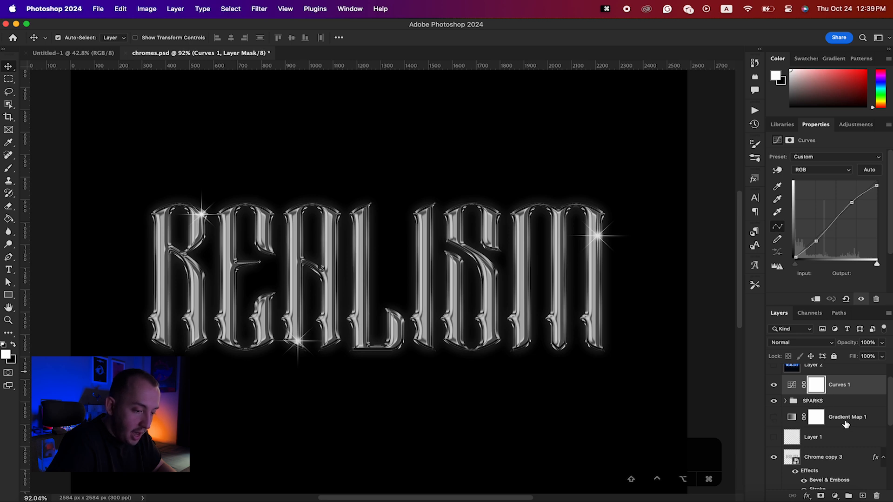
left_click(844, 424)
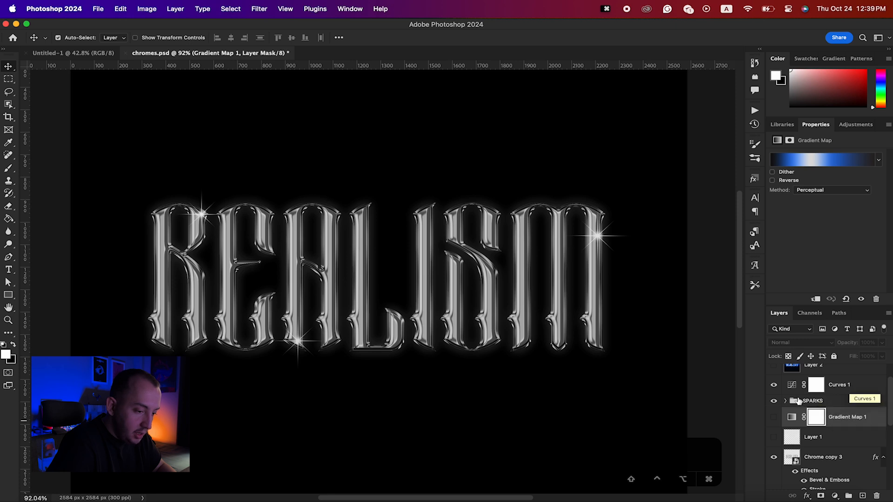
left_click(774, 417)
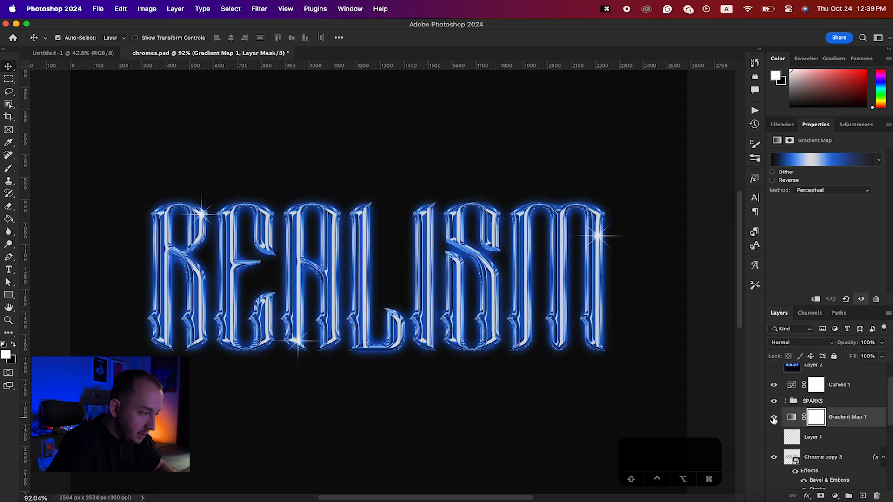
- Open Gradient Map 1's gradient for editing and check the colour codes of the starting dark stop and the first blue stop
left_click(807, 161)
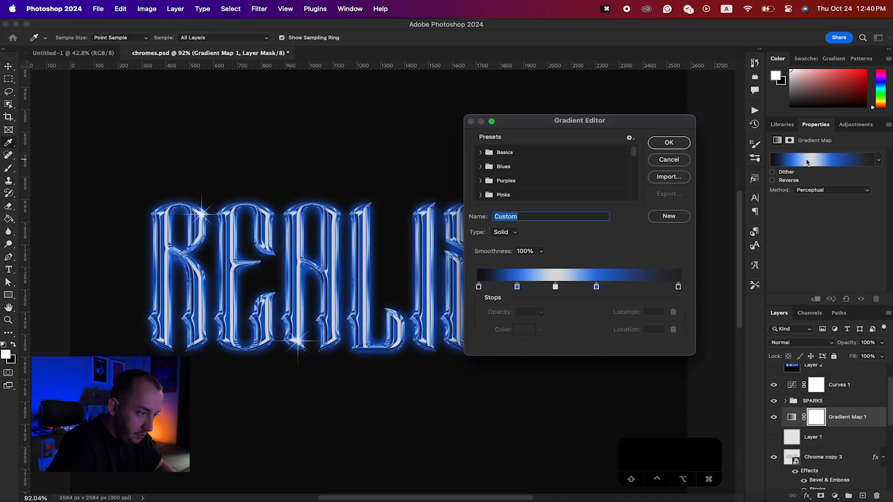
left_click_drag(579, 120, 637, 122)
left_click(537, 290)
left_click(581, 332)
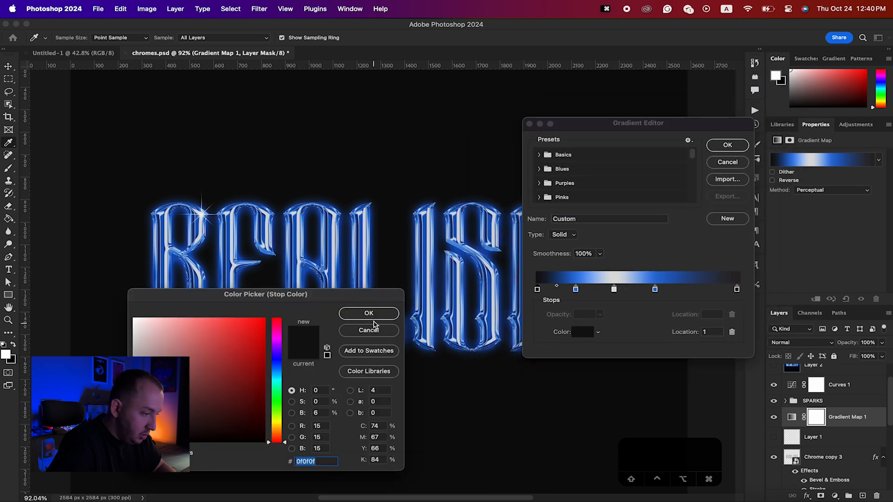
left_click(369, 314)
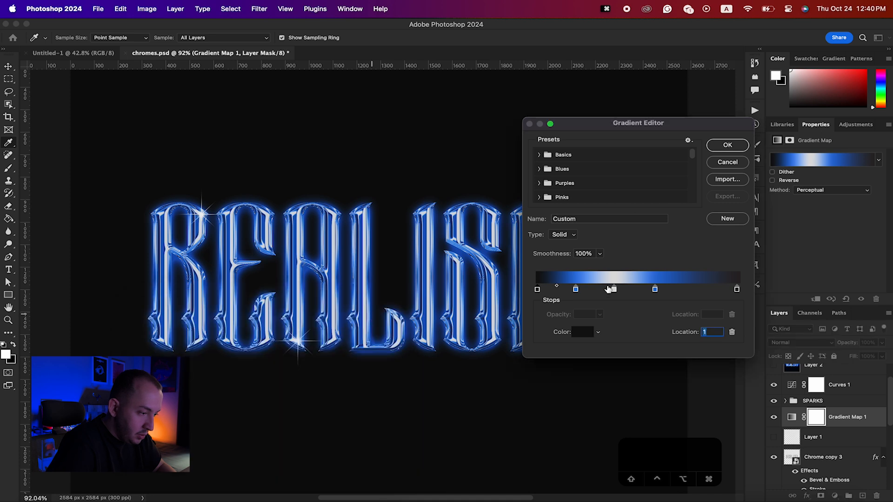
left_click(575, 289)
left_click(584, 332)
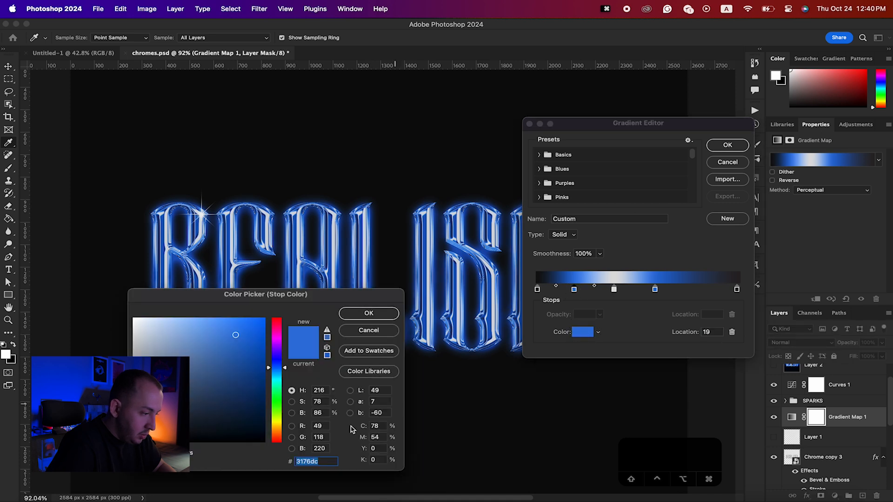
left_click(367, 314)
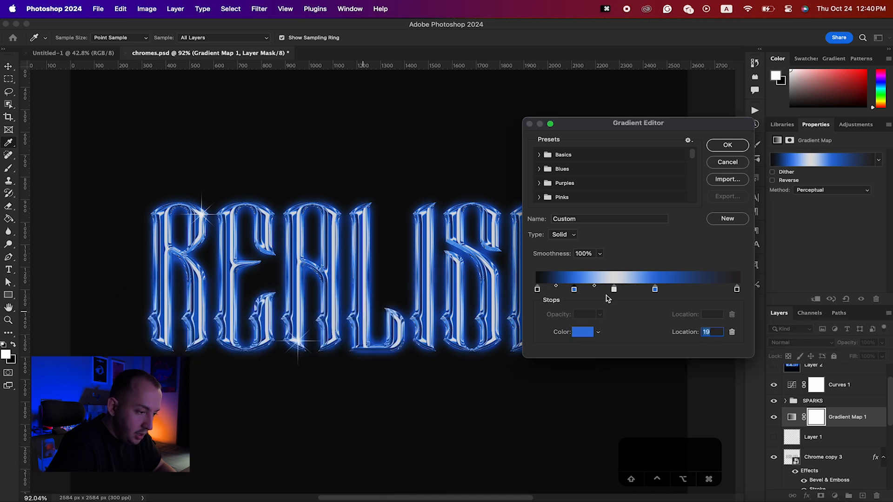
- Check the colour codes of the light grey middle stop and the second blue stop in the gradient
left_click(613, 289)
left_click(583, 331)
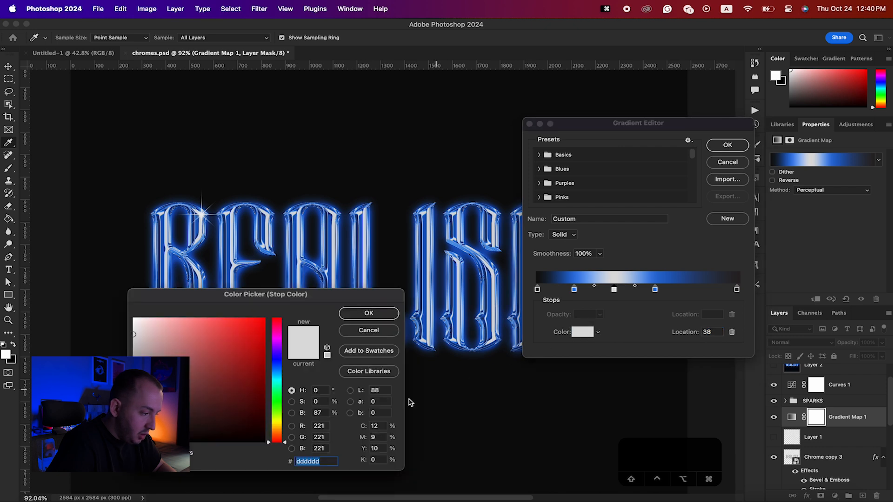
left_click(368, 313)
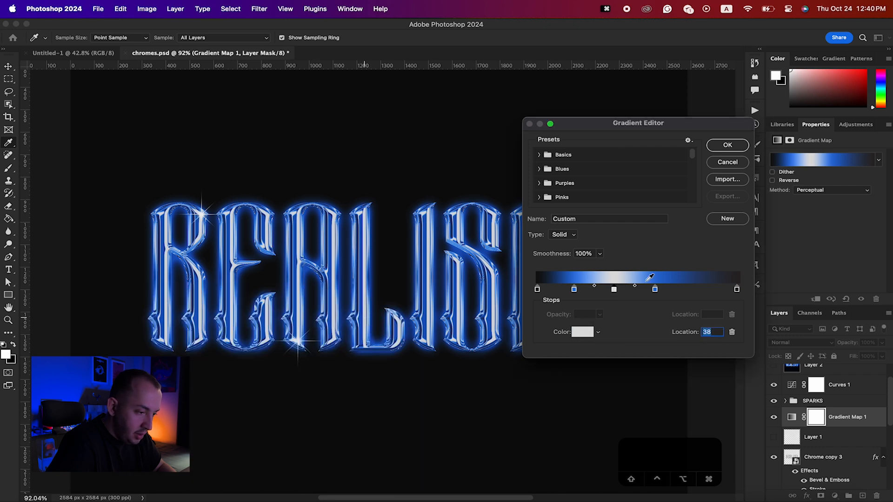
left_click(655, 290)
left_click(582, 332)
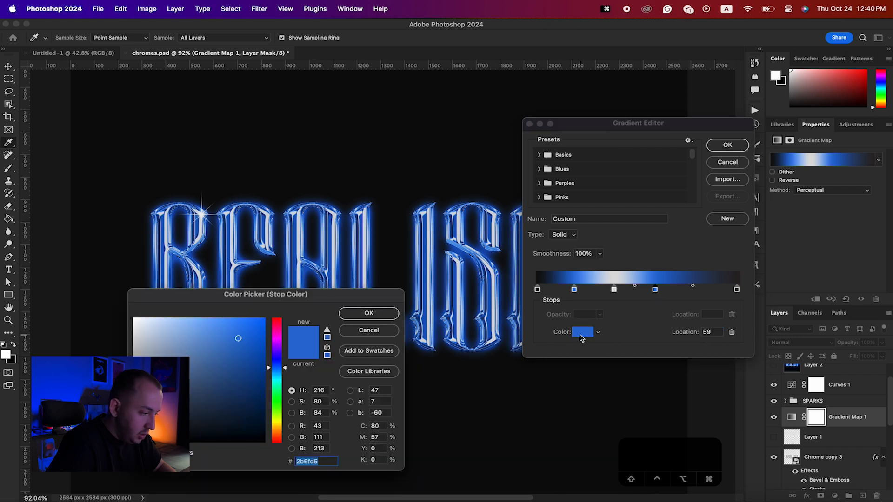
key("Return")
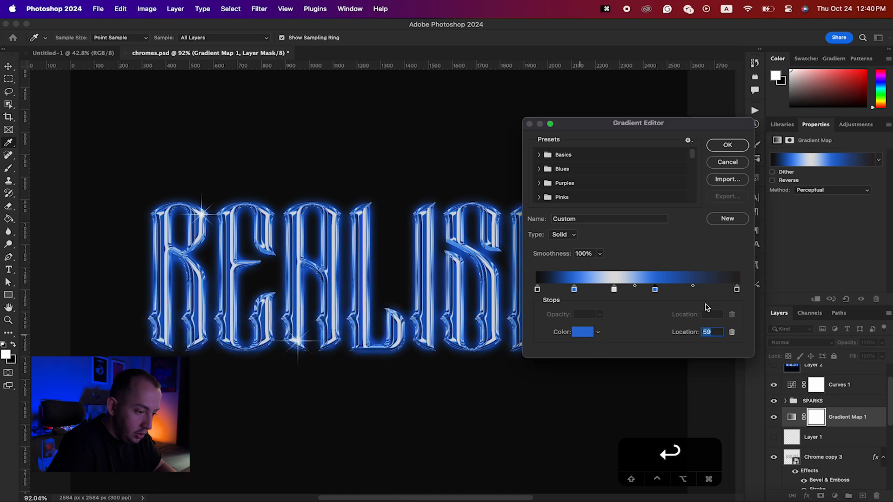
- Check the colour code of the gradient's final dark stop and accept the gradient
left_click(737, 290)
left_click(589, 333)
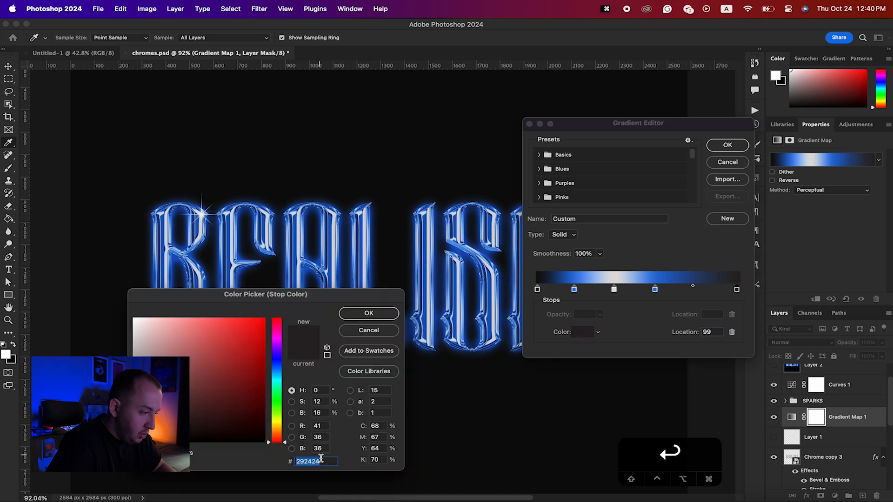
left_click(368, 313)
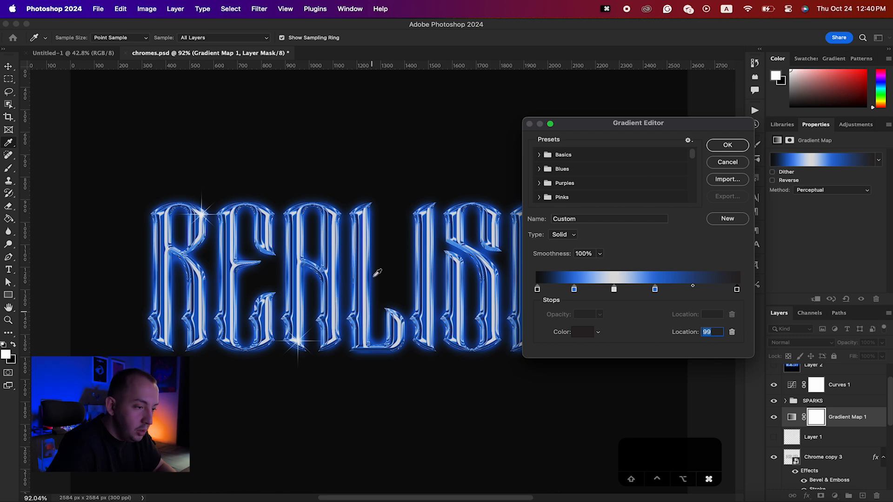
key("super+minus")
left_click(728, 144)
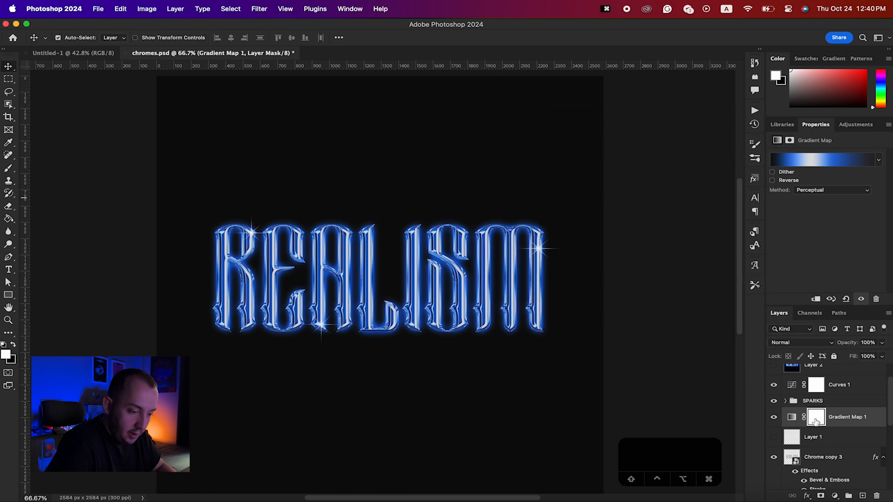
- Add a new empty layer directly above Layer 1 and ready the Brush tool with black as the foreground colour
scroll(812, 422, "up", 2)
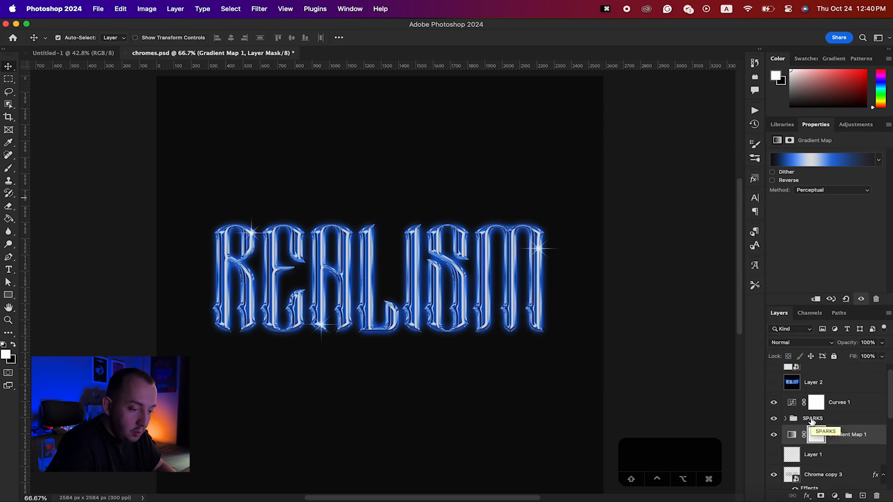
scroll(824, 416, "down", 1)
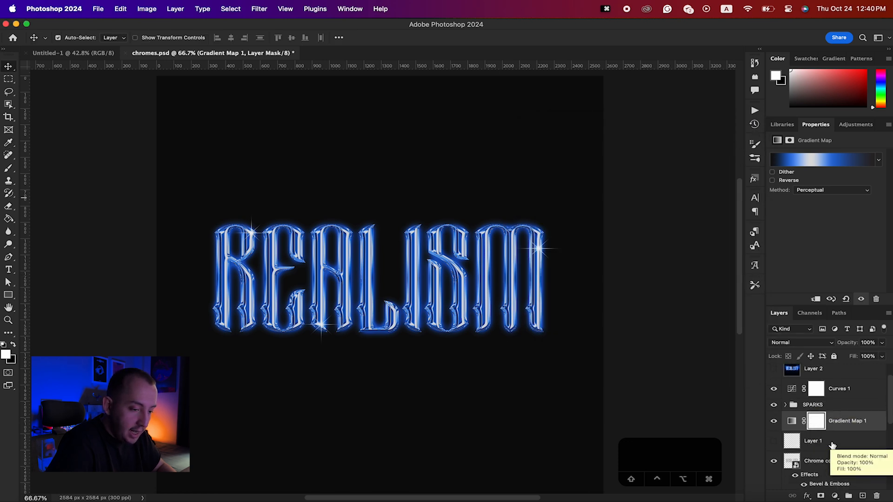
left_click(833, 446)
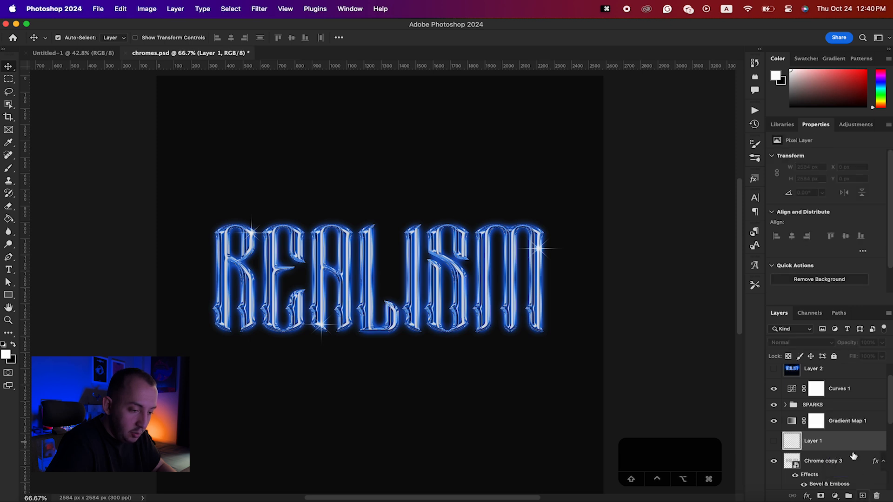
left_click(863, 495)
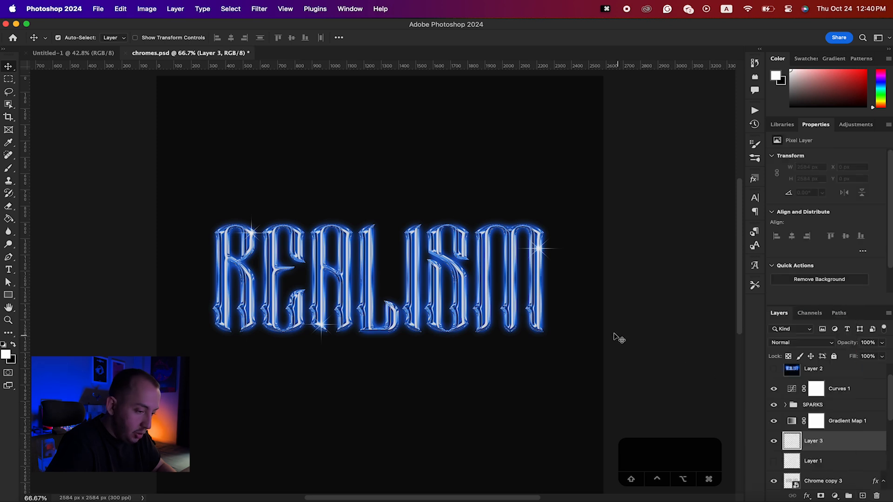
key("b")
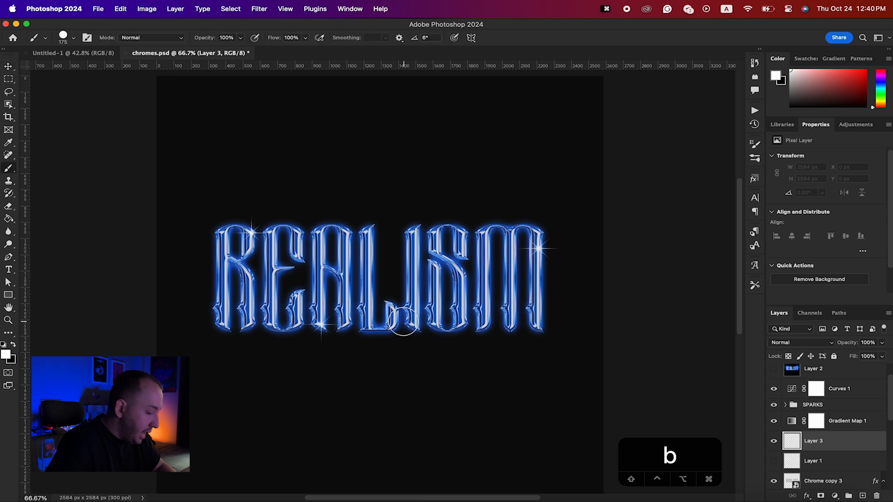
key("x")
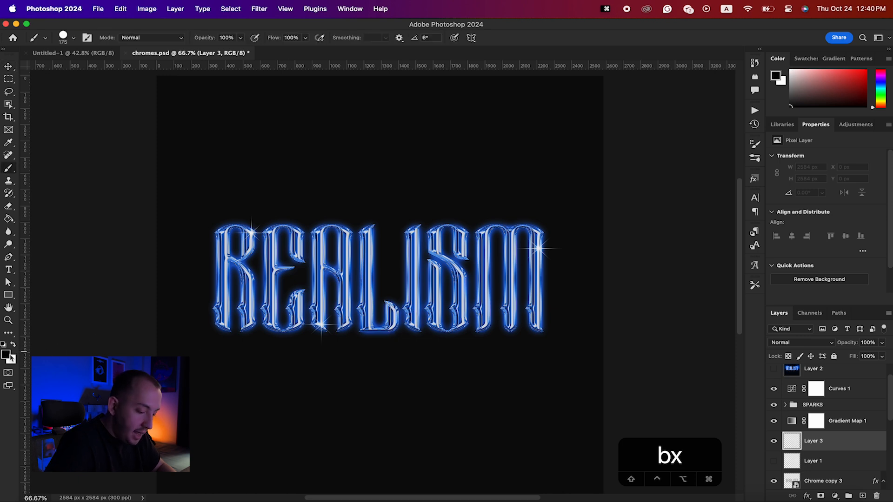
- Enlarge the brush to 600 px, try a black dab over the lower part of the M, and undo it
key("bracketright")
key("bracketright")
key("bracketright")
key("bracketright")
key("bracketright")
key("bracketright")
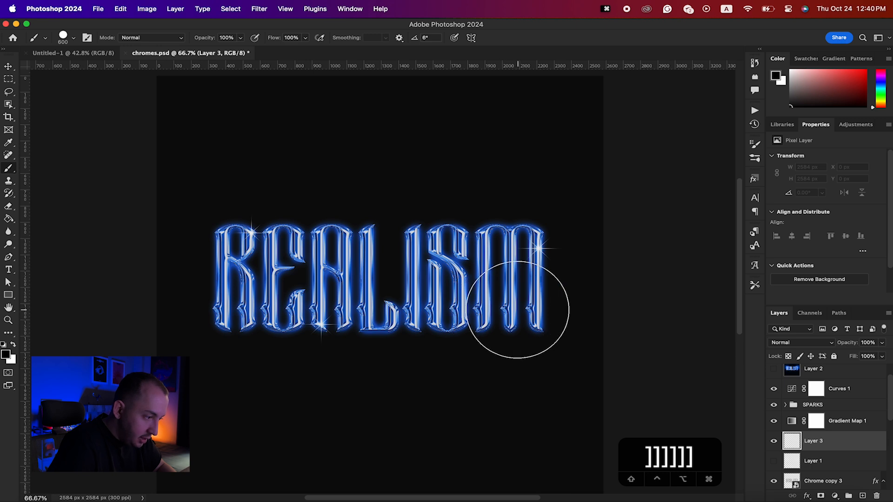
left_click(517, 310)
key("super+z")
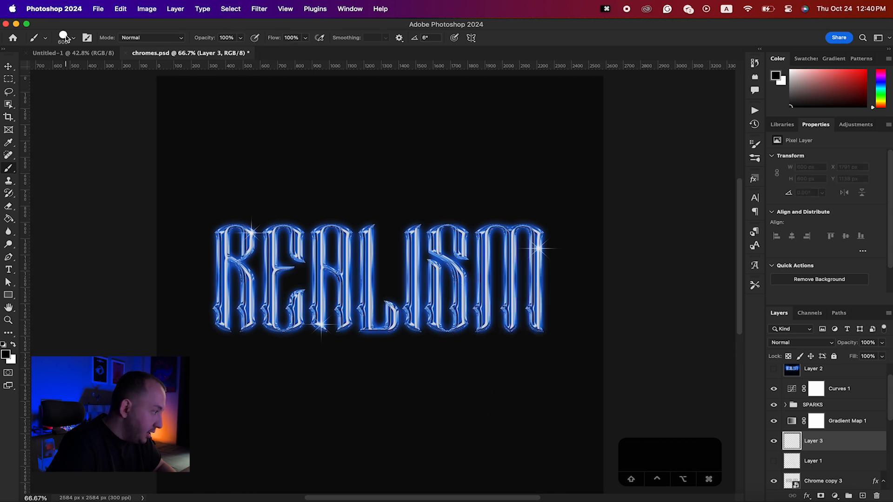
- Soften the brush to 0% hardness, set its flow to 13% and enlarge it to 900 px
left_click(66, 39)
left_click_drag(77, 88, 47, 88)
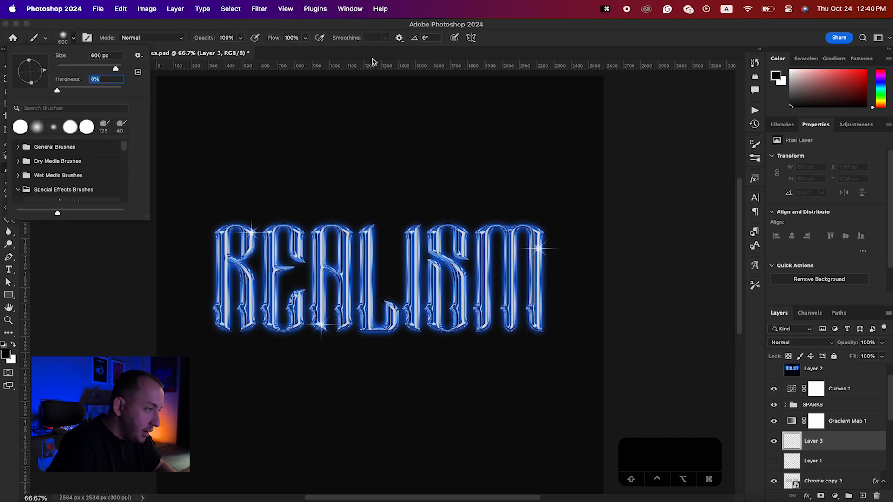
left_click(517, 22)
type("13")
key("Return")
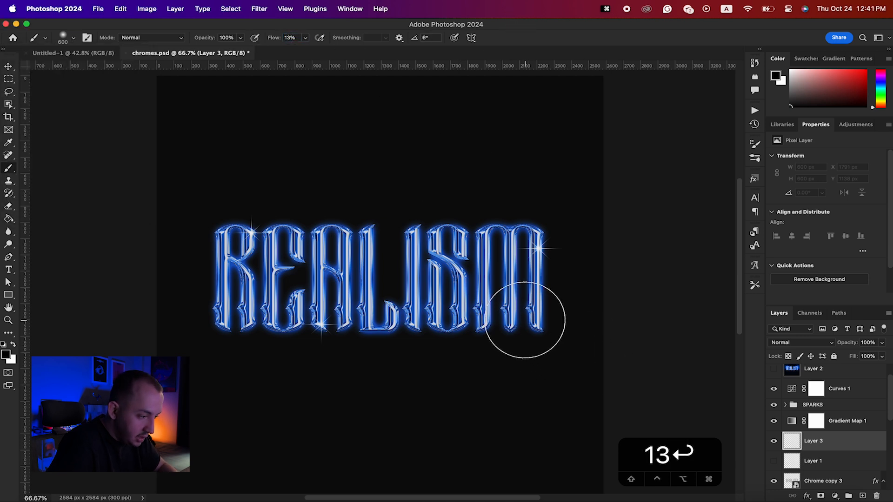
key("bracketright")
key("bracketright")
key("bracketright")
- Darken the lower part of the M with repeated soft black dabs on the new layer, and undo the last stroke
left_click(520, 305)
left_click(519, 306)
left_click(520, 307)
left_click(520, 306)
left_click(519, 307)
left_click(520, 307)
left_click(520, 307)
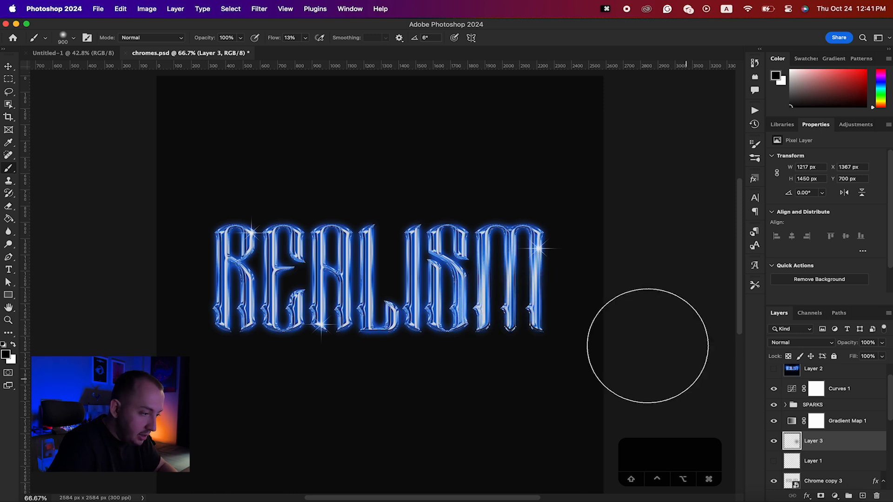
left_click(520, 306)
left_click(515, 319)
mouse_move(514, 321)
left_mouse_down()
mouse_move(524, 299)
mouse_move(499, 345)
mouse_move(535, 298)
mouse_move(492, 337)
mouse_move(538, 291)
mouse_move(535, 307)
mouse_move(481, 352)
mouse_move(534, 309)
mouse_move(491, 344)
mouse_move(527, 309)
mouse_move(506, 331)
left_mouse_up()
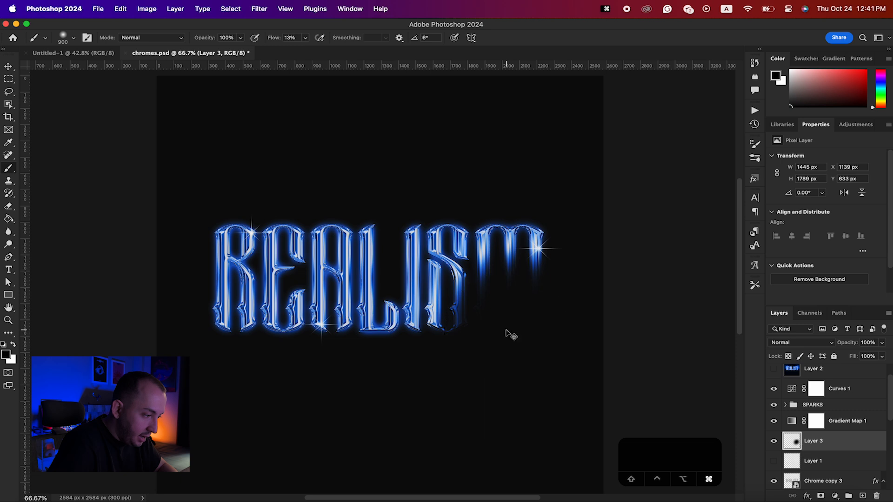
key("super+z")
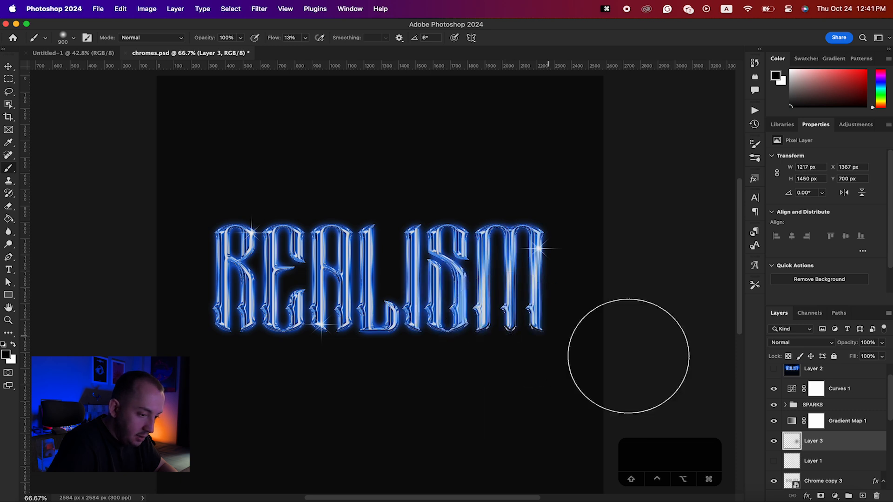
- Compare the lettering with and without the painted black shading, and delete that shading layer
left_click(774, 441)
left_click(774, 441)
key("BackSpace")
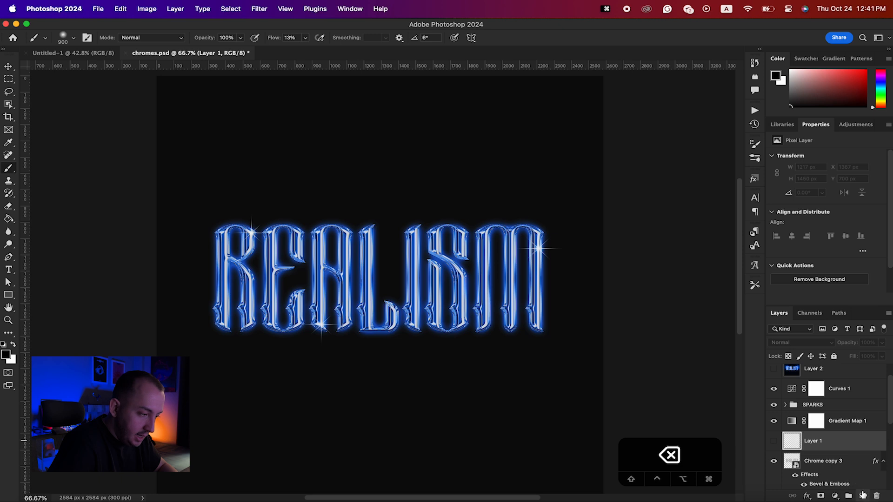
- Try soft white glows over the R and the M with a 1100 px brush on a new layer, and discard that layer
left_click(863, 495)
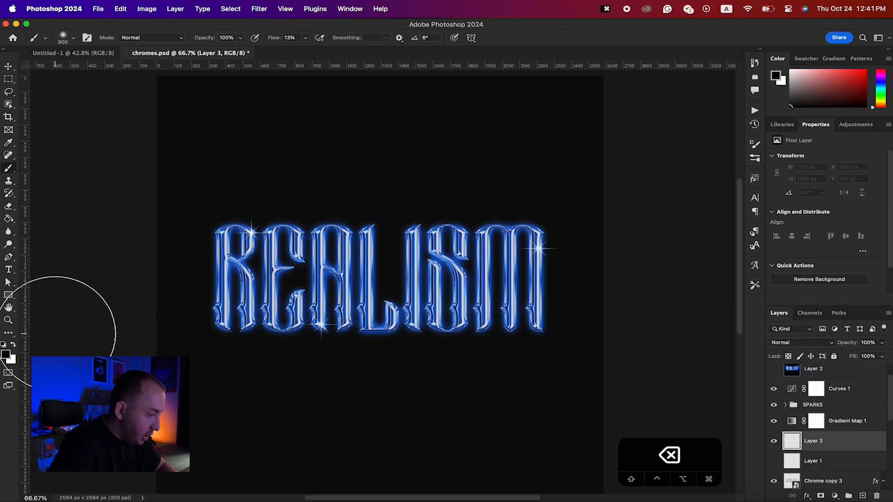
key("x")
key("bracketright")
key("bracketright")
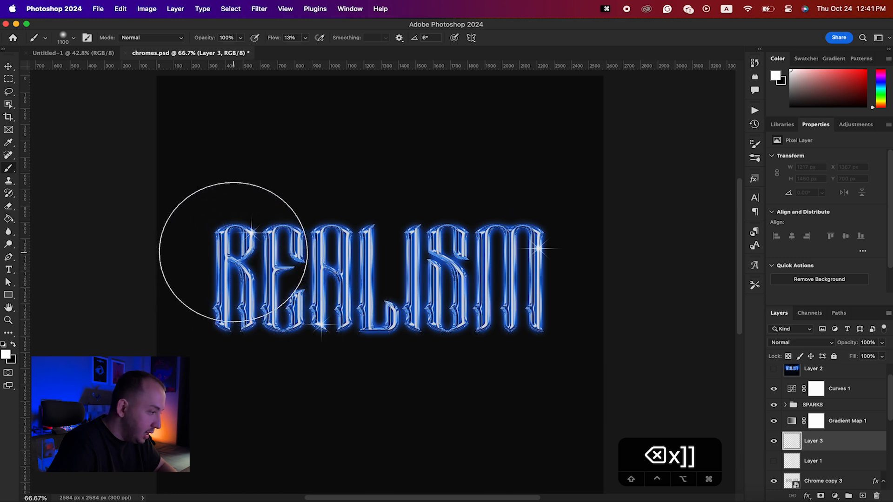
left_click_drag(209, 255, 233, 252)
left_click_drag(498, 259, 521, 261)
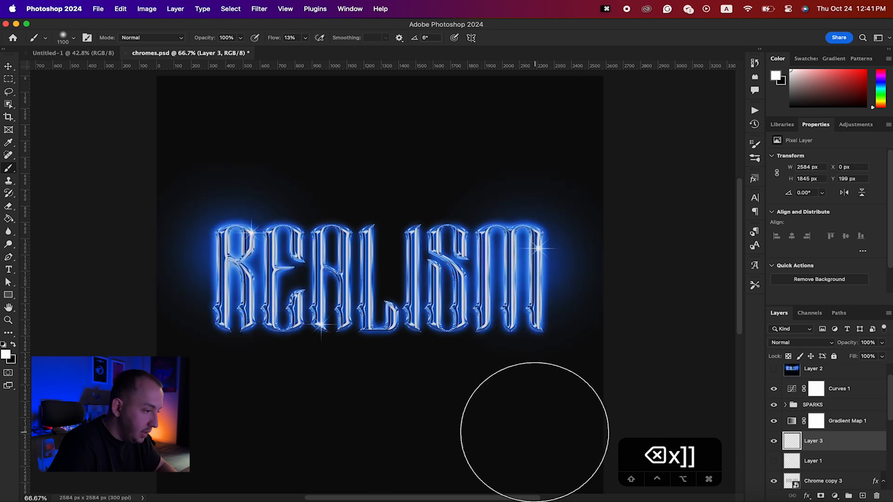
key("super+z")
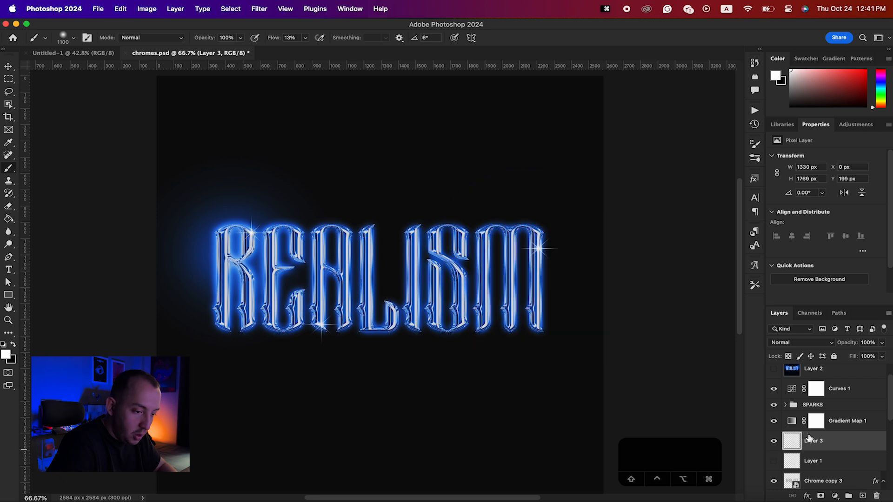
key("BackSpace")
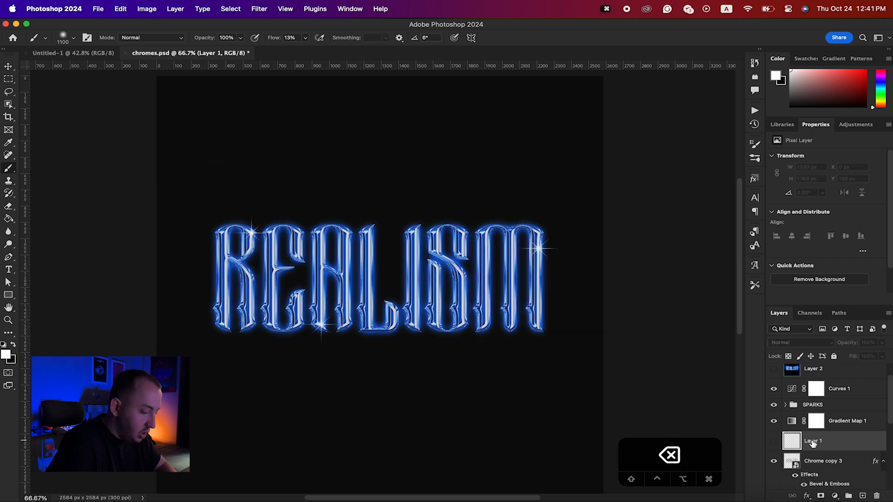
- Rename Layer 1 as "glow" and show it, comparing the lettering with and without it
double_click(812, 442)
type("glow")
key("Return")
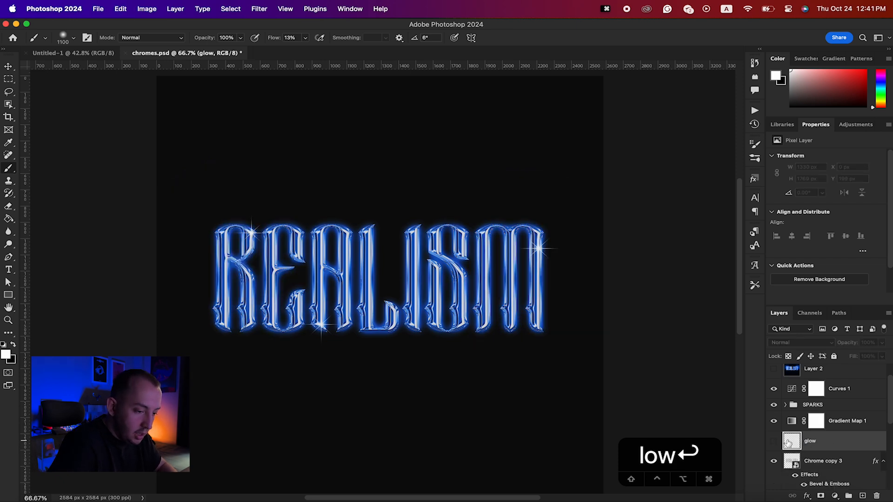
left_click(774, 442)
left_click(774, 441)
left_click(774, 442)
left_click(774, 442)
left_click(774, 442)
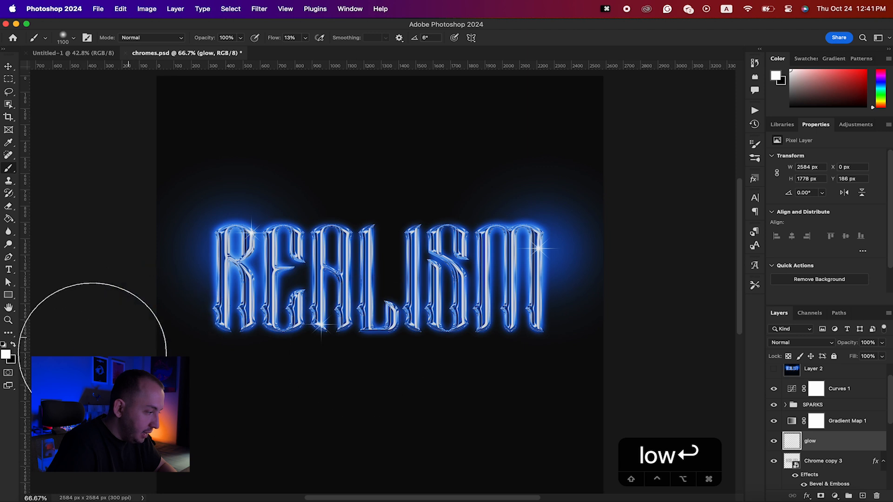
- Stamp all visible layers into a new merged layer above Curves 1, and briefly preview the hidden Layer 2 for comparison
scroll(852, 423, "up", 1)
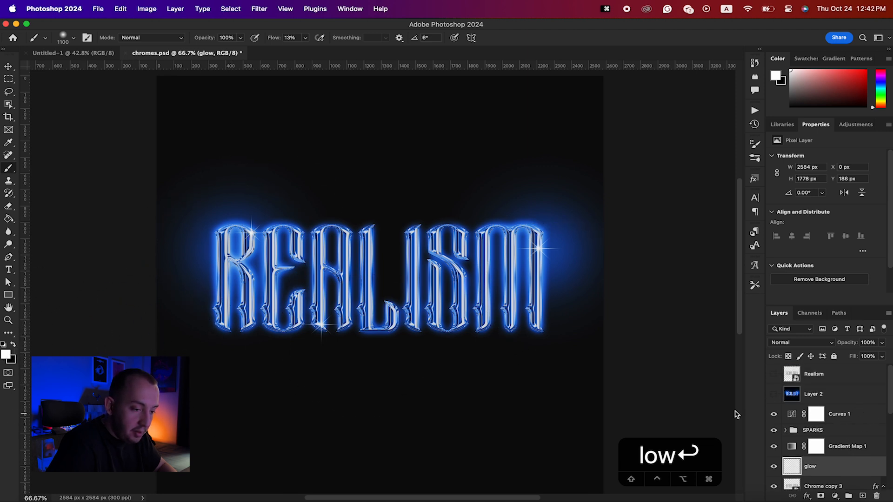
left_click(863, 417)
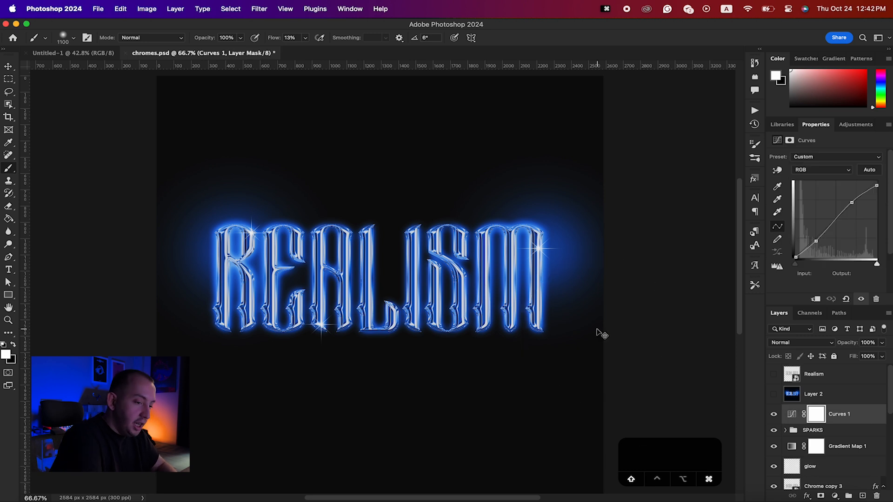
key("super+alt+shift+e")
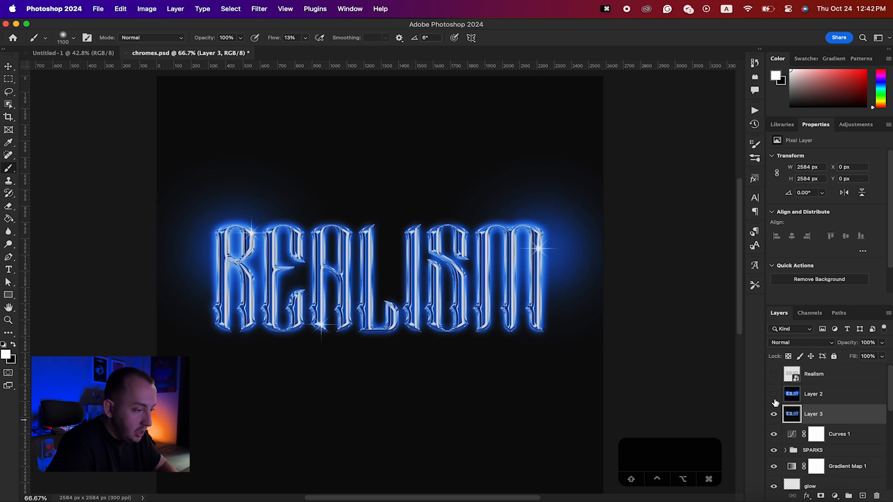
left_click(774, 395)
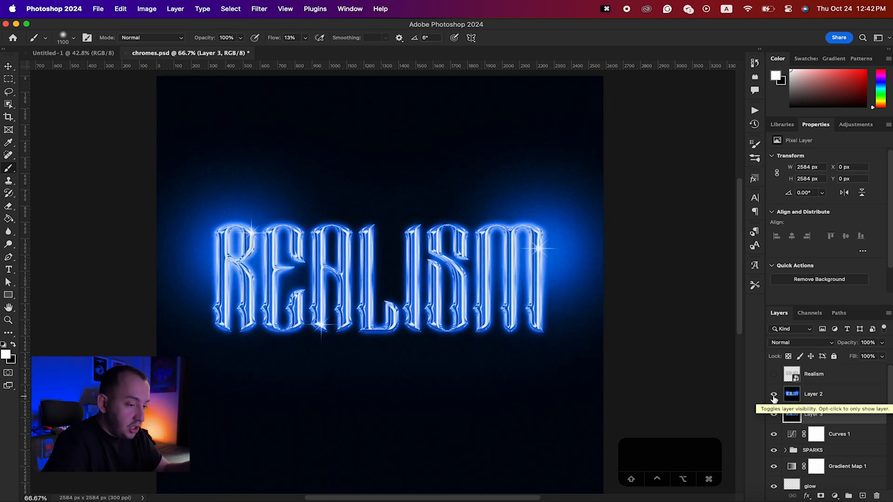
left_click(773, 396)
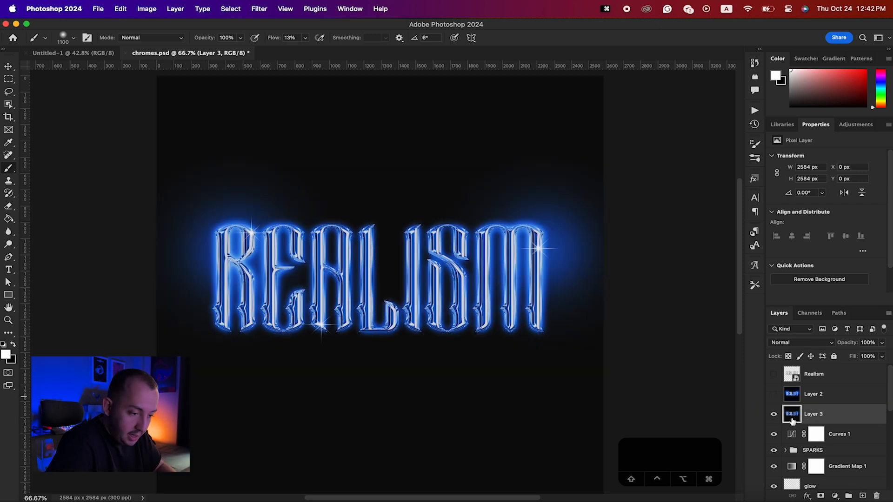
- Rename the new merged layer as "Color Gradient"
double_click(814, 414)
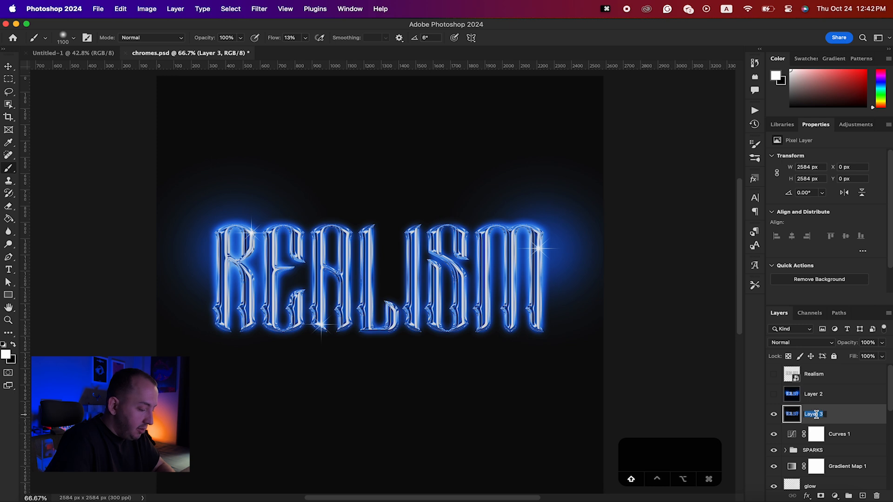
type("Effect")
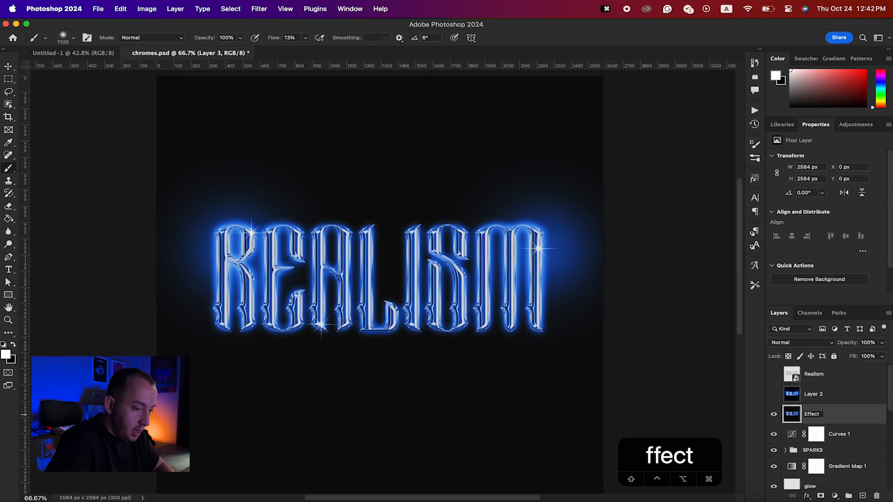
type("Color ")
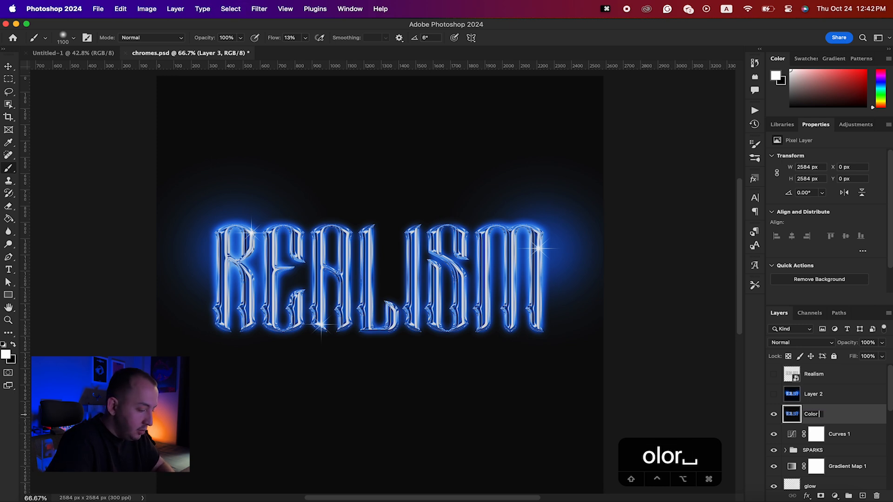
type("Gradient")
key("Return")
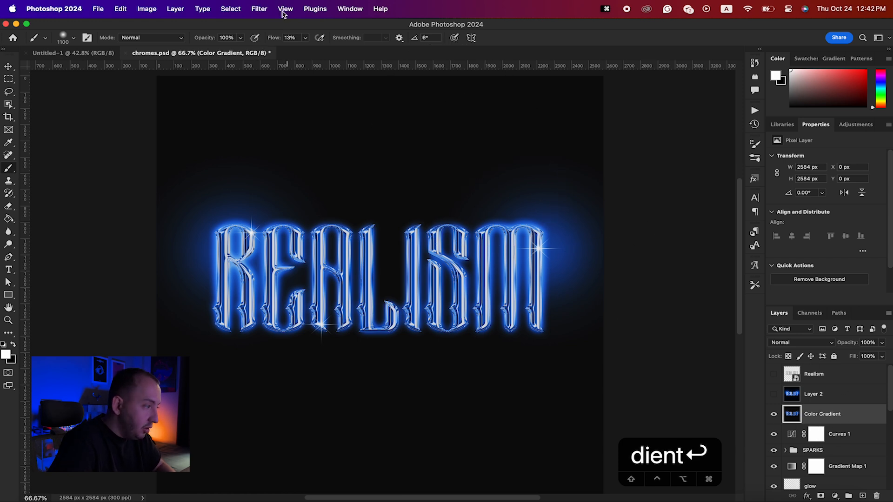
- Open the Camera Raw Filter on the Color Gradient layer and lower Dehaze to -74
left_click(260, 9)
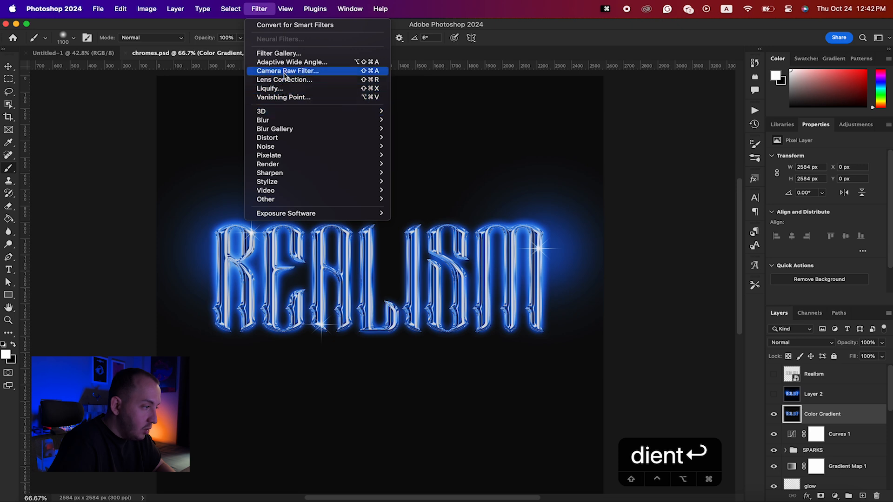
left_click(300, 71)
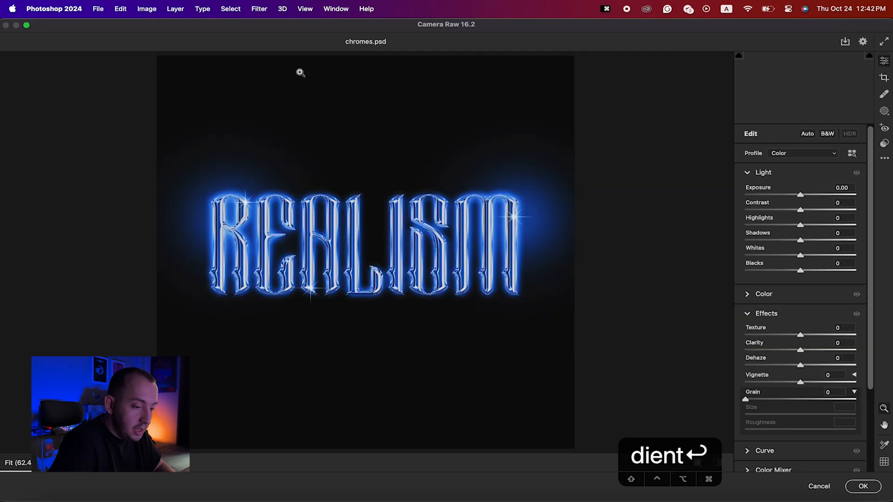
left_click_drag(799, 365, 759, 367)
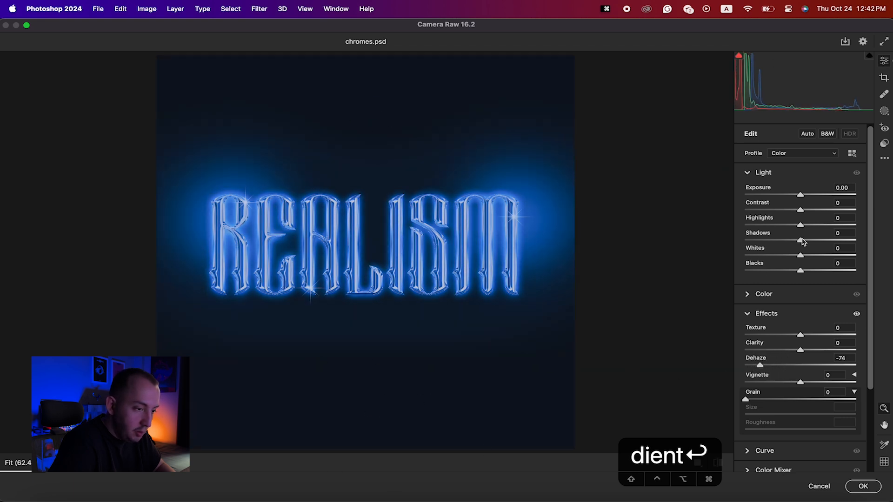
- Set Contrast to +40, Highlights to +10, Dehaze to -67, Whites to +9 and Shadows to +23 in Camera Raw
left_click(800, 210)
left_click_drag(800, 210, 807, 228)
left_click_drag(760, 367, 764, 367)
left_click_drag(800, 254, 805, 254)
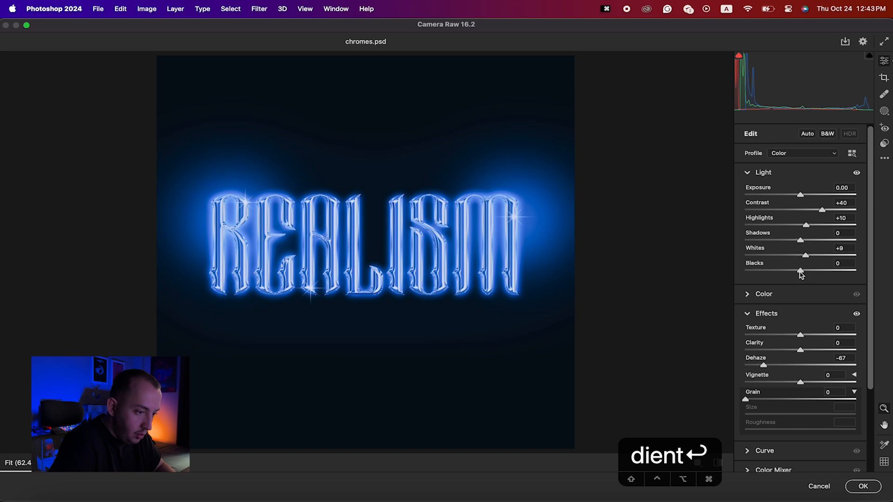
left_click_drag(800, 240, 813, 241)
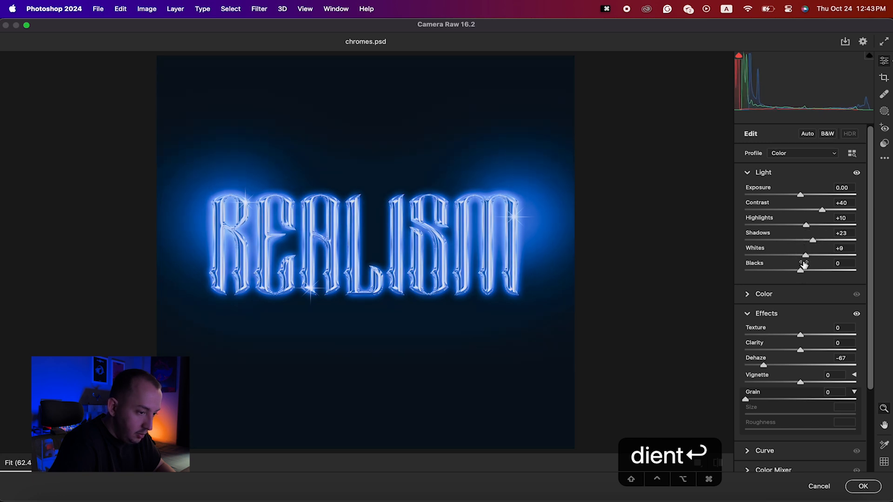
- Lower Blacks to -38 in Camera Raw and compare the before and after views
left_click_drag(800, 272, 780, 272)
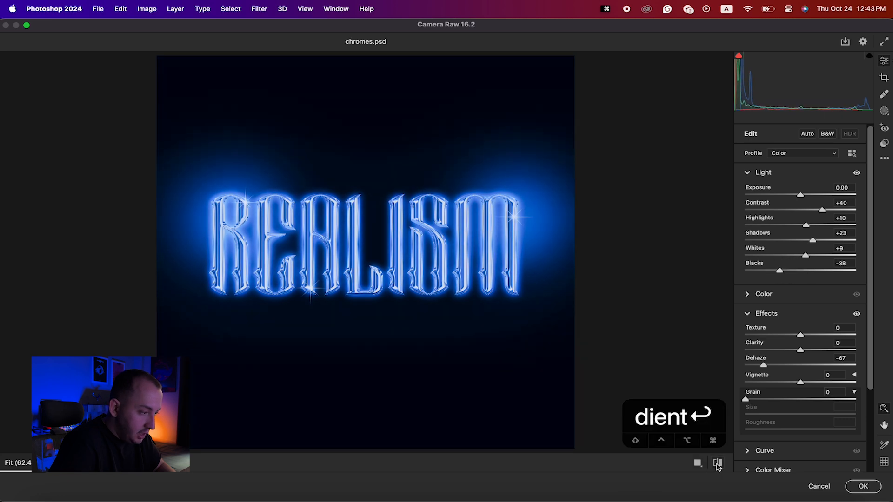
left_click(717, 463)
left_click(717, 463)
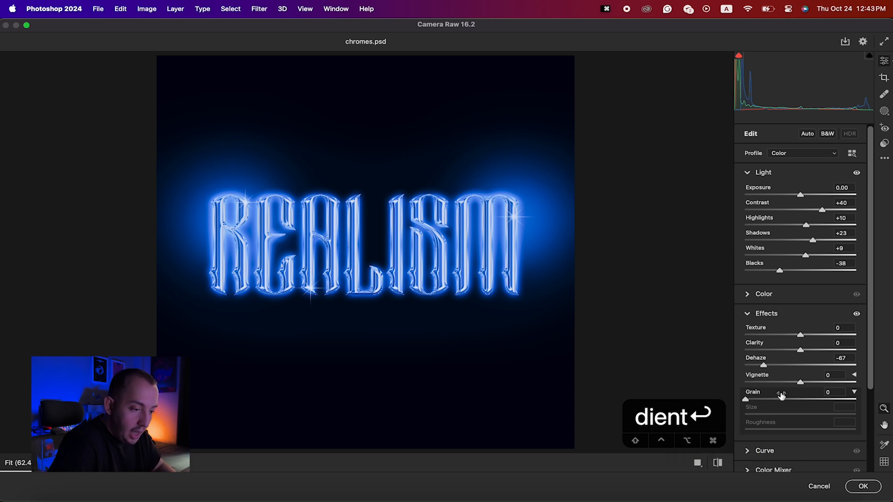
- Add Grain of 48, adjust its size and roughness, and apply the Camera Raw filter to the Color Gradient layer
scroll(783, 319, "down", 3)
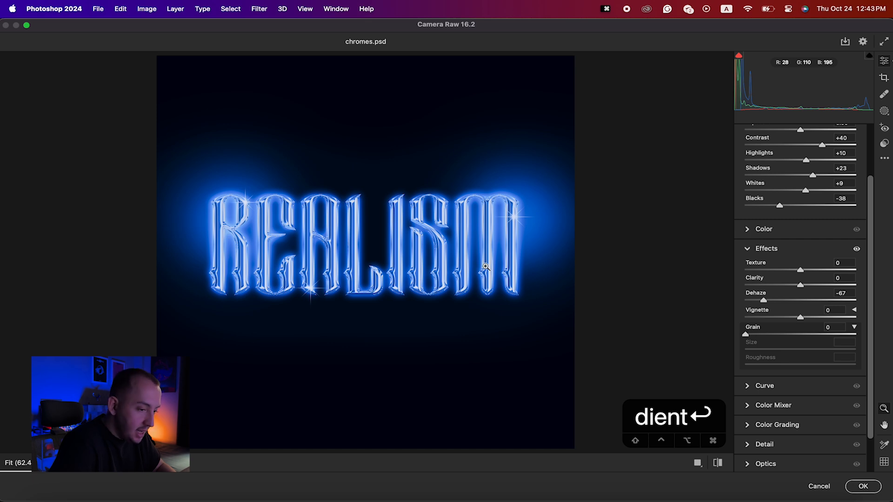
left_click_drag(769, 333, 785, 335)
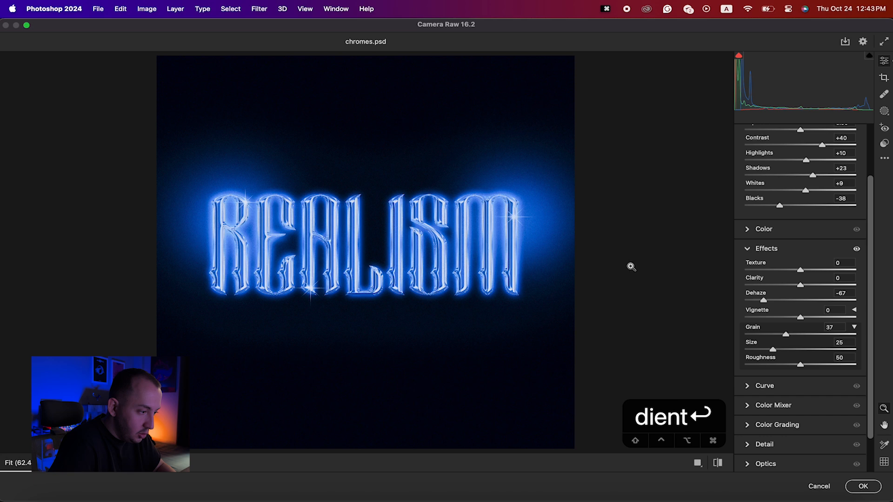
left_click(534, 199)
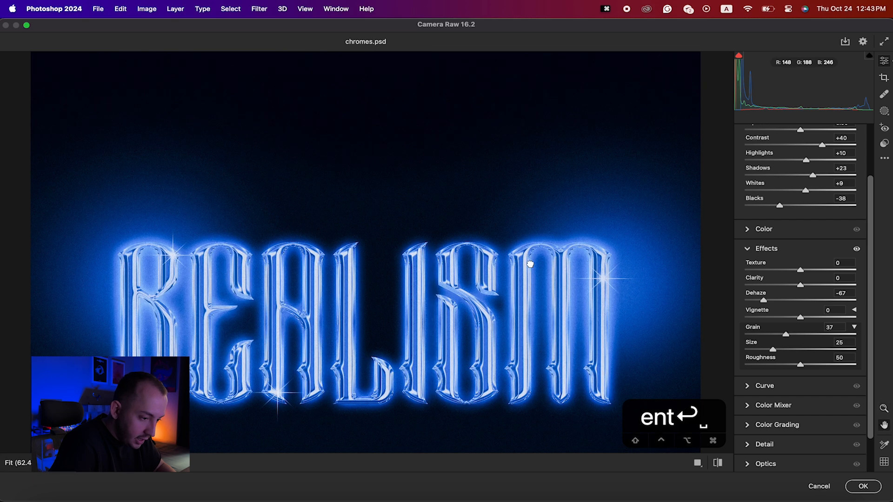
left_click_drag(530, 263, 503, 236)
left_click_drag(785, 334, 716, 339)
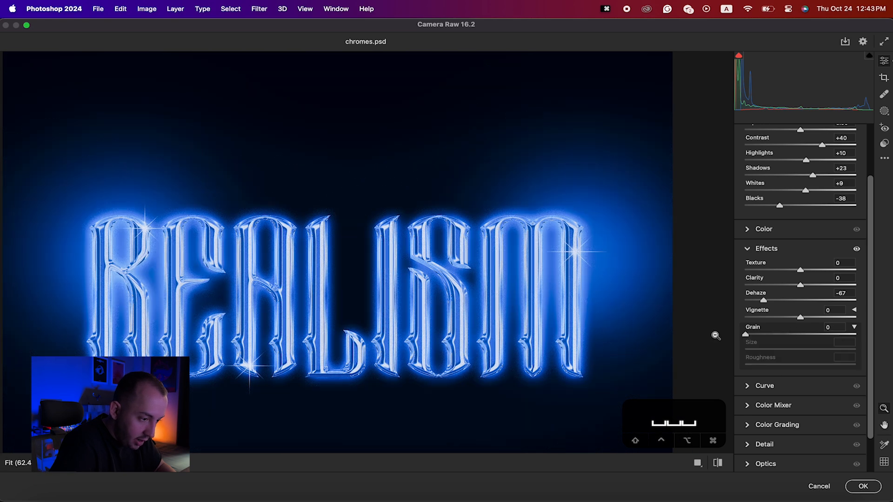
left_click_drag(795, 335, 808, 349)
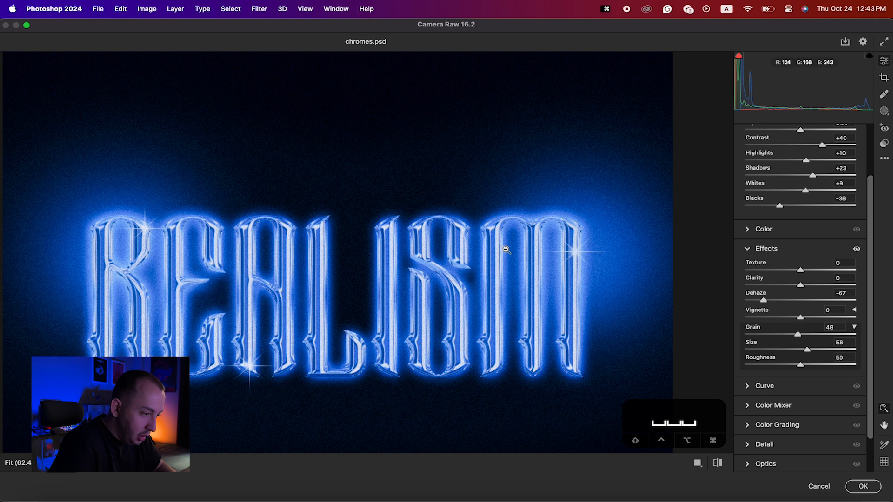
left_click_drag(808, 350, 728, 349)
left_click_drag(782, 349, 804, 365)
left_click(864, 485)
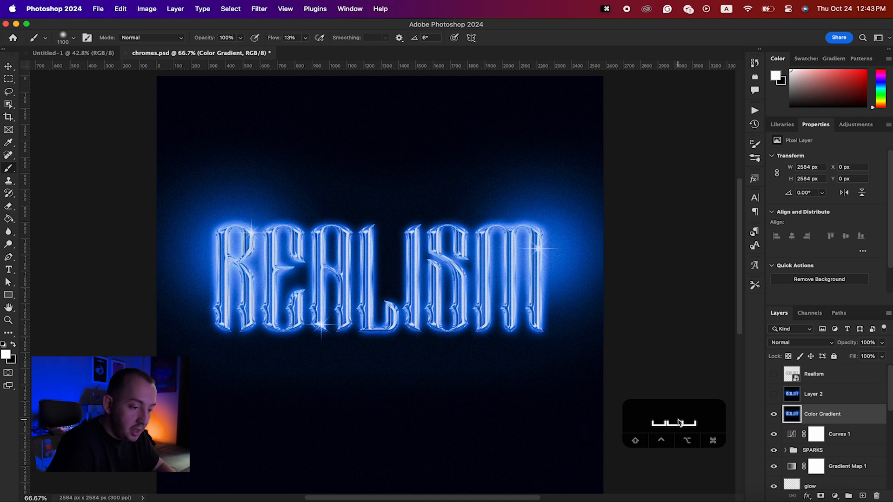
- Hide the Color Gradient layer and open the contents of the original Chrome smart object
key("v")
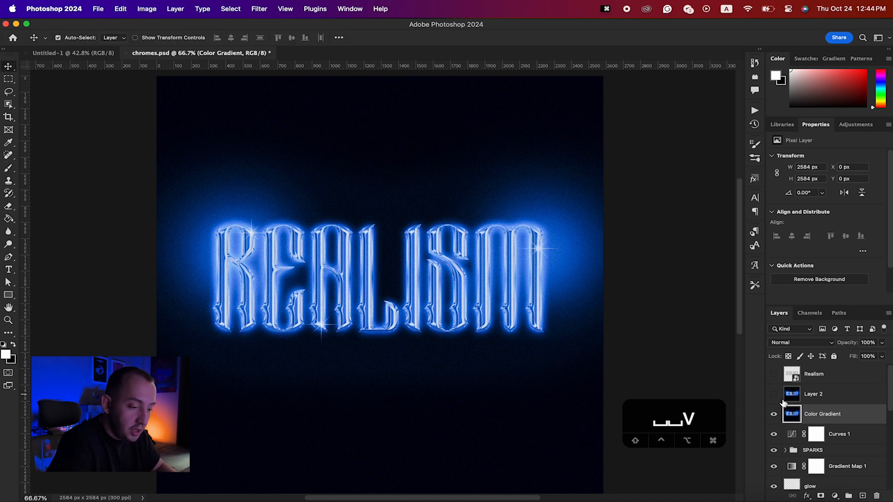
left_click(774, 416)
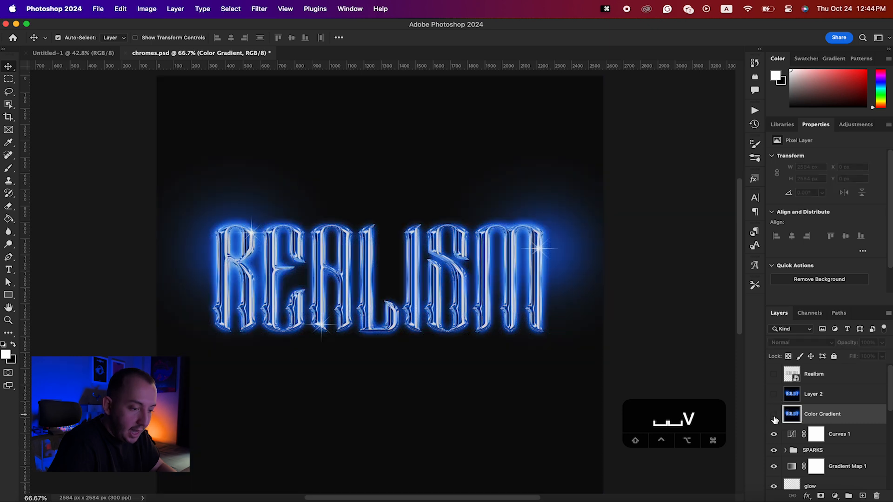
scroll(798, 415, "down", 10)
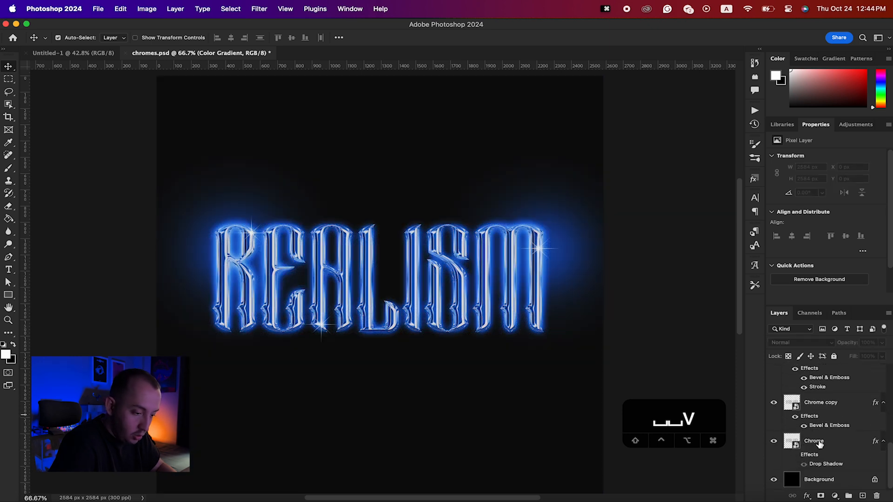
double_click(789, 442)
scroll(514, 339, "down", 3)
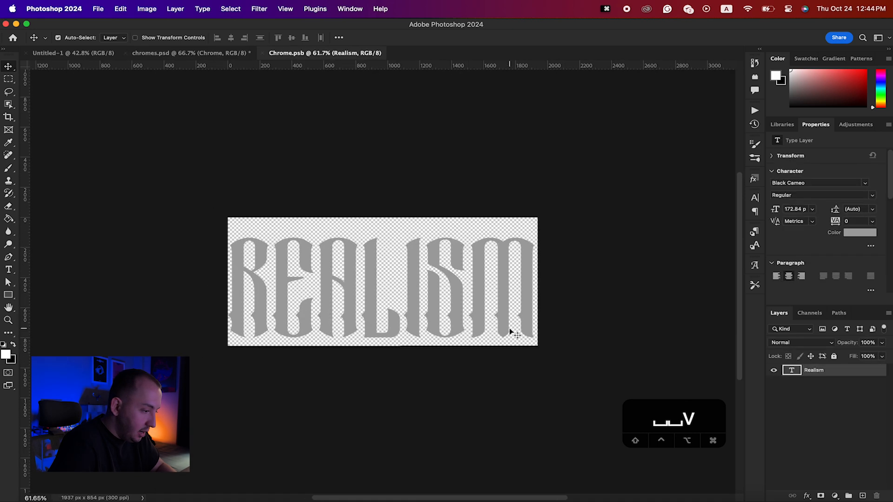
- Extend the smart object's canvas to a 1:1 square of about 1939 × 1938 px and place the Shape (29) graphic centred on it
key("c")
left_click_drag(450, 345, 535, 435)
key("Return")
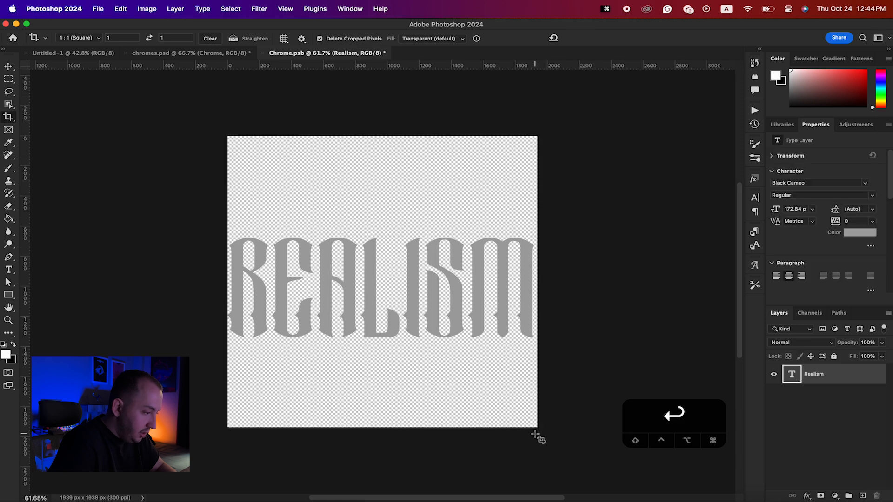
key("v")
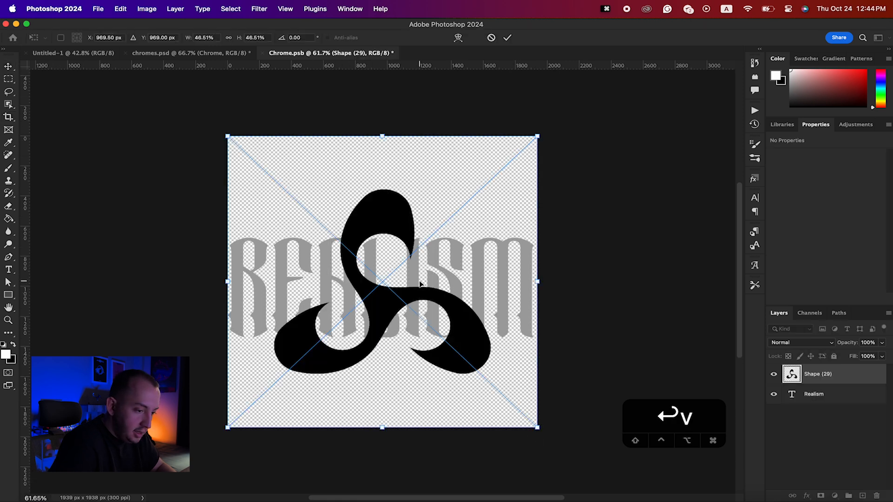
key("Return")
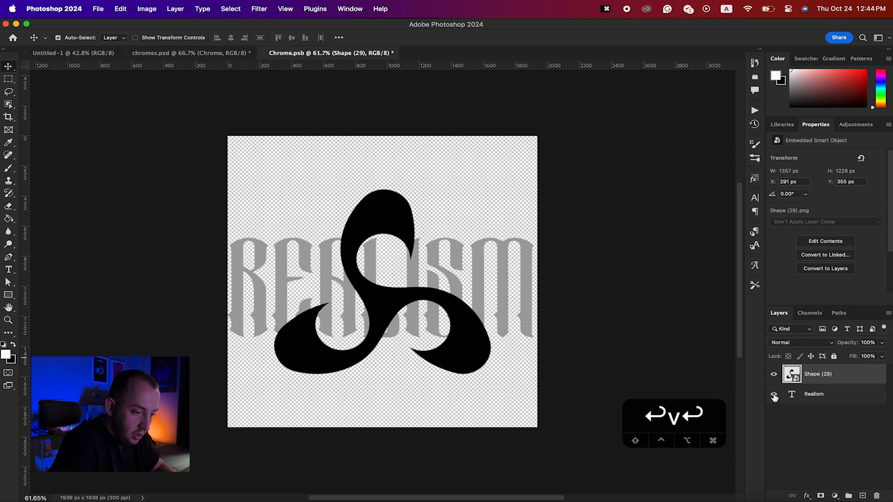
left_click(774, 395)
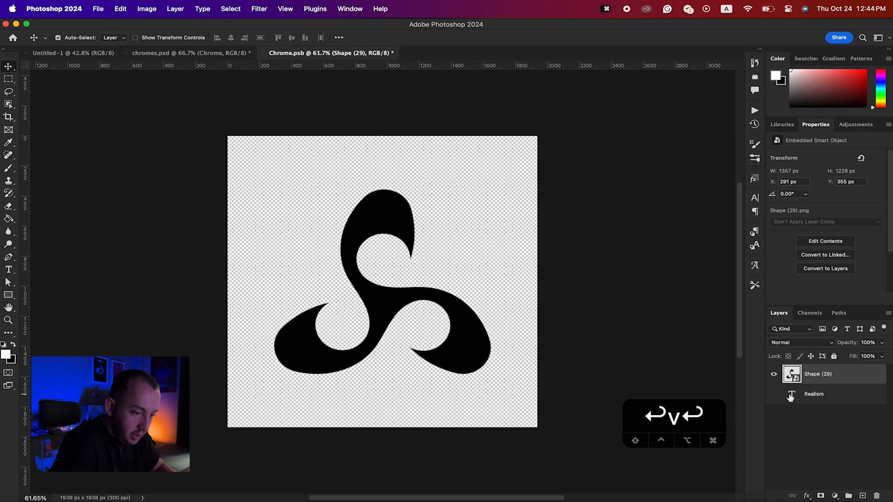
double_click(847, 377)
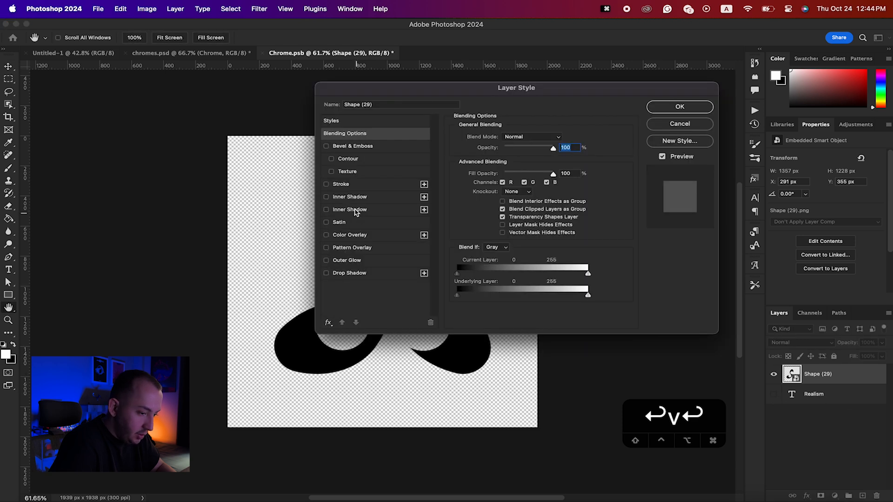
key("Return")
left_click(774, 394)
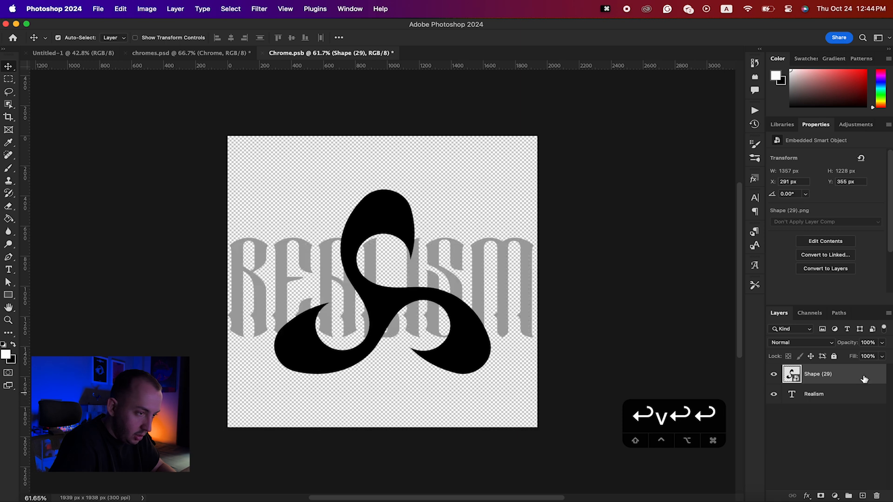
- Recolour Shape (29) with a Color Overlay sampled from the grey REALISM lettering, and hide the Realism text layer
double_click(863, 378)
left_click_drag(494, 88, 555, 92)
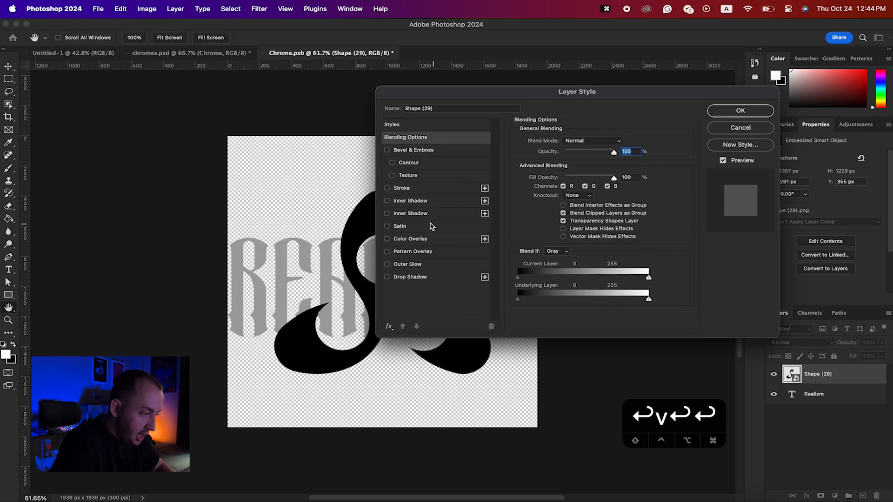
left_click(401, 239)
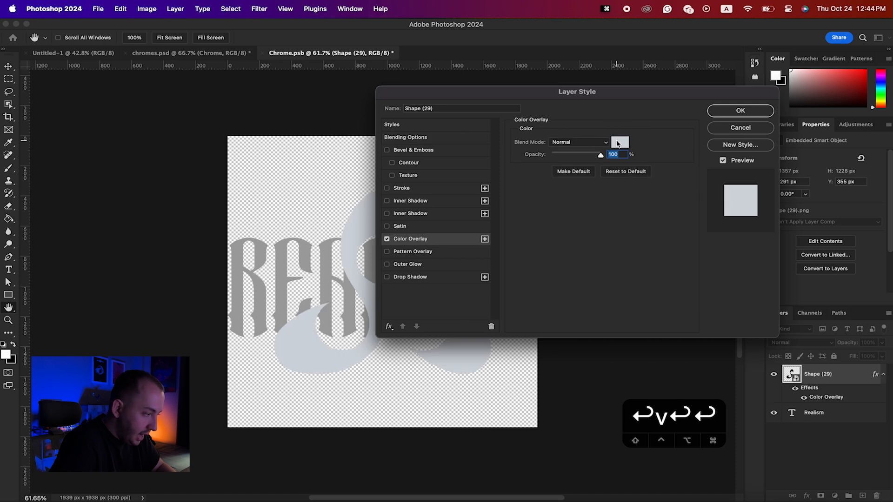
left_click(619, 142)
left_click(286, 251)
key("Return")
key("Return")
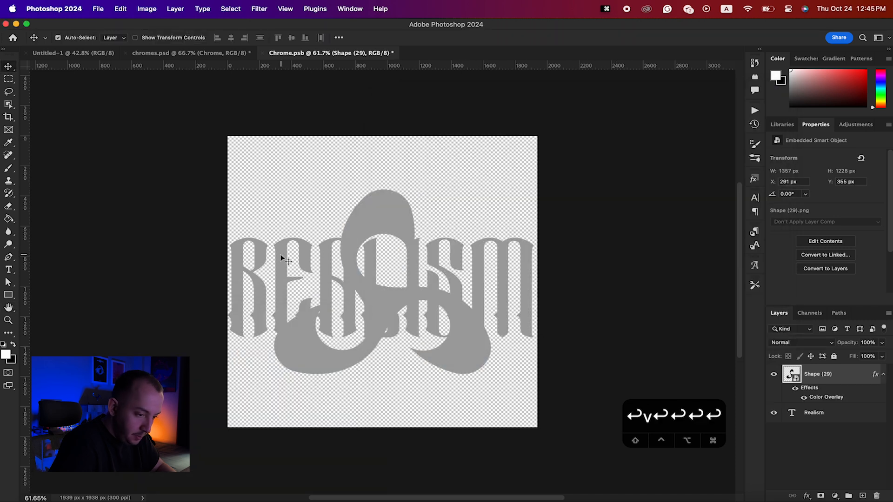
left_click(774, 414)
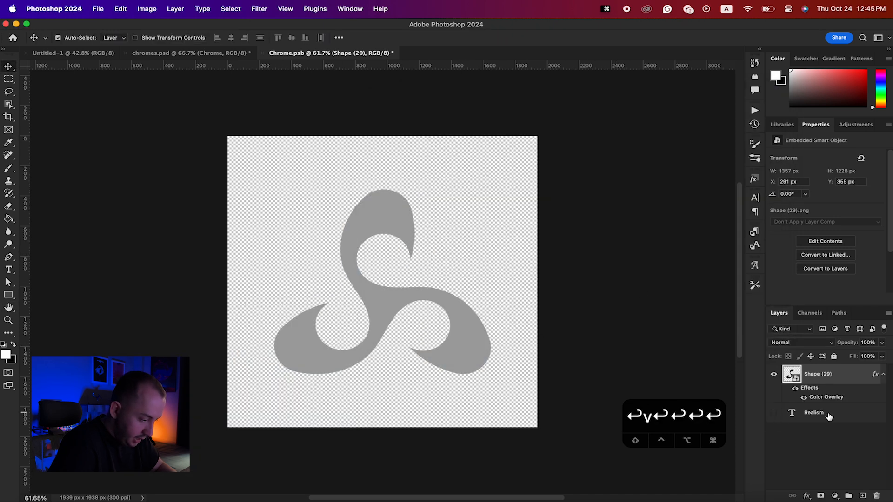
- Scale Shape (29) up around its centre to about 1554 × 1406 px
key("super+t")
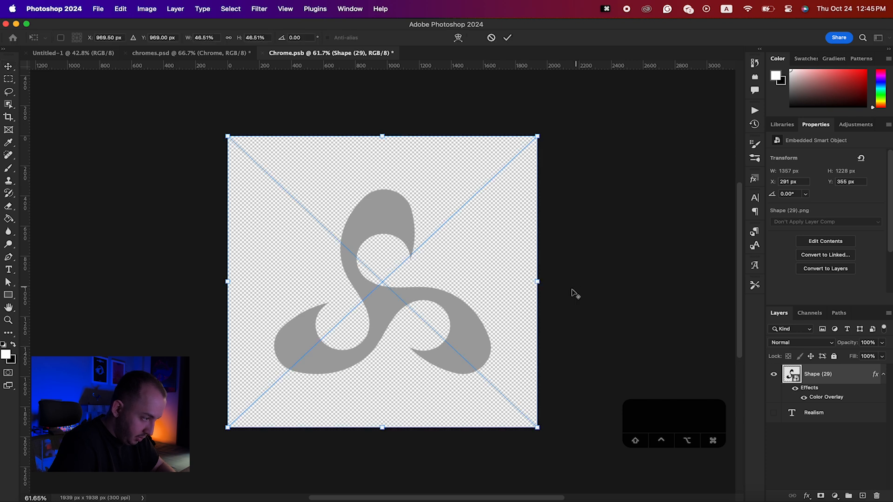
left_click_drag(538, 281, 560, 284)
key("Return")
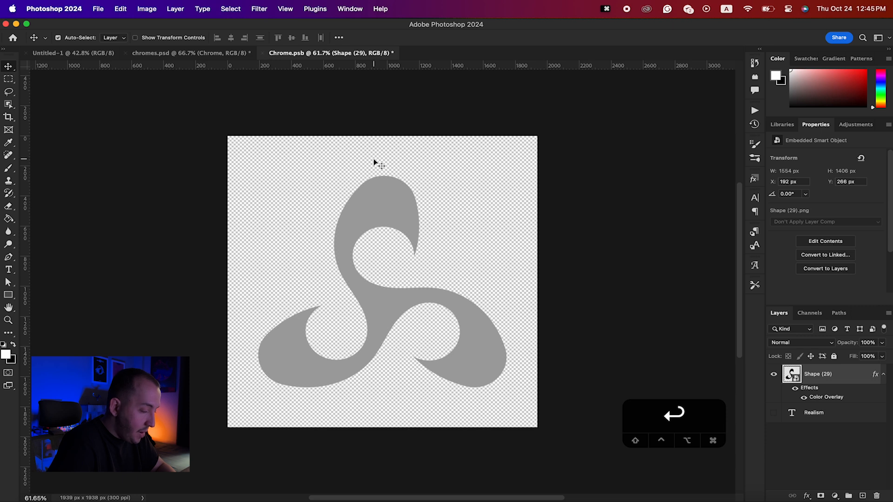
- Check the chromes.psd composition, and save and close the Chrome.psb smart object contents
left_click(208, 54)
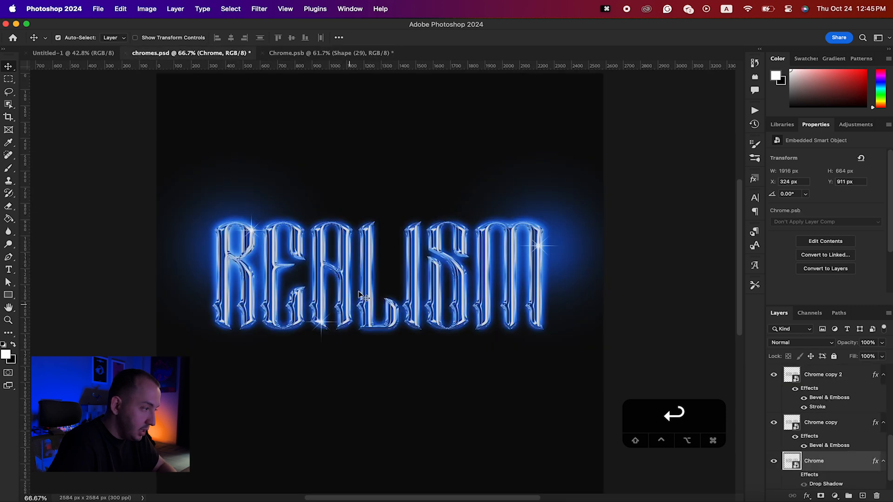
left_click(303, 54)
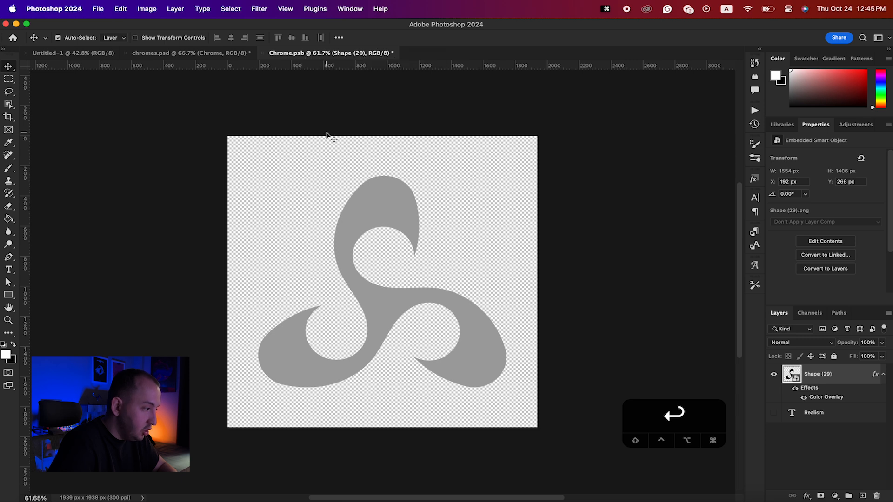
left_click(262, 53)
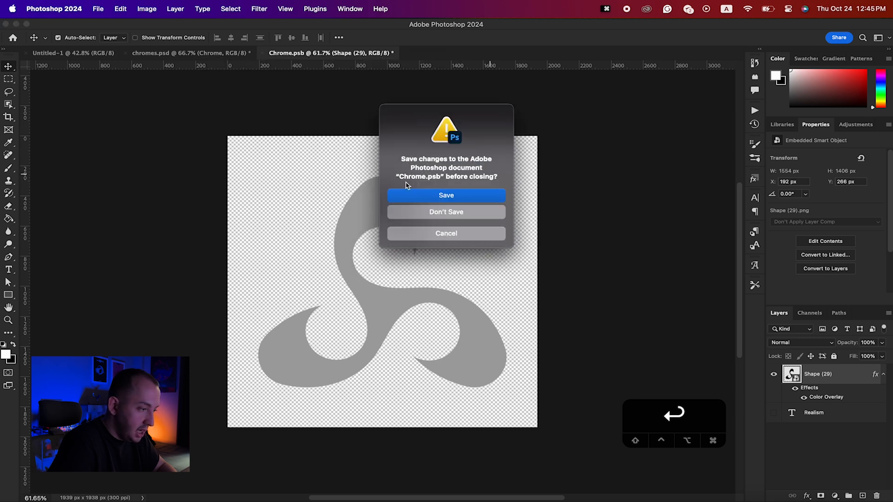
left_click(466, 197)
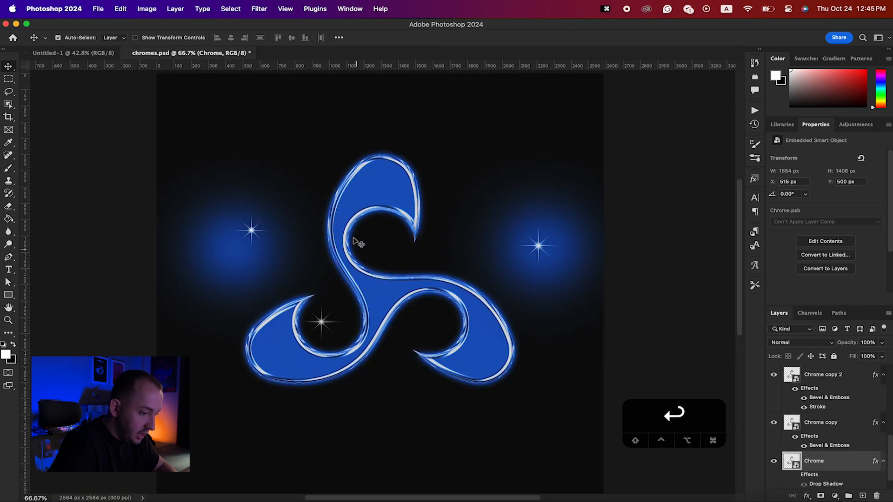
- Review the layer effects on the Chrome copies and select the Chrome copy 3 layer
scroll(795, 436, "up", 3)
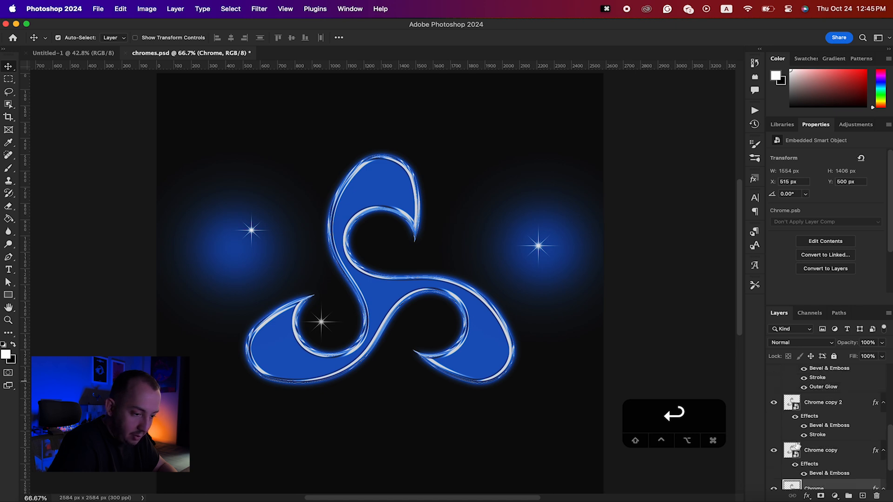
scroll(807, 400, "down", 3)
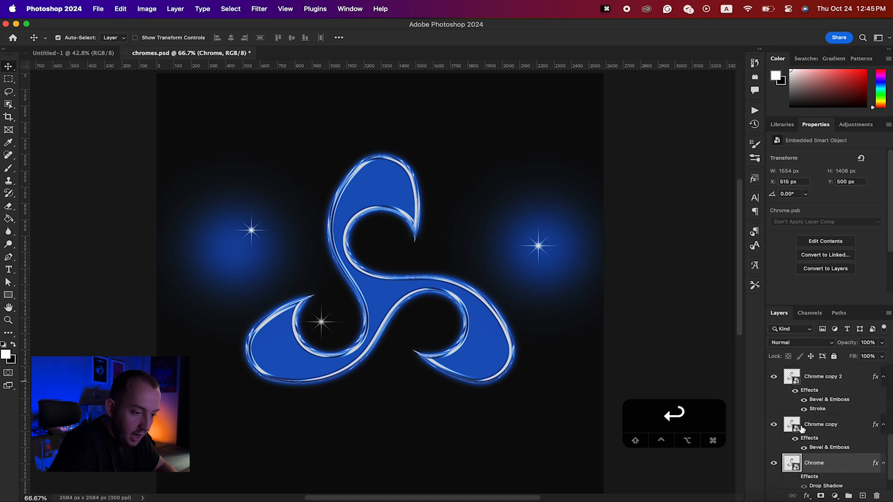
scroll(801, 428, "up", 9)
right_click(817, 410)
left_click(848, 424)
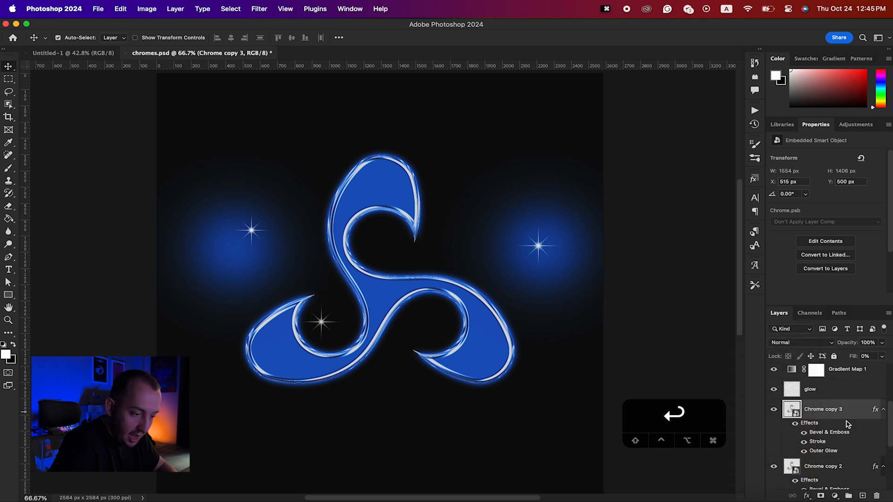
scroll(816, 451, "down", 3)
- Expand the SPARKS group and move the Layer 1 copy 2 spark onto the upper-left edge of the shape's top lobe
scroll(816, 451, "up", 8)
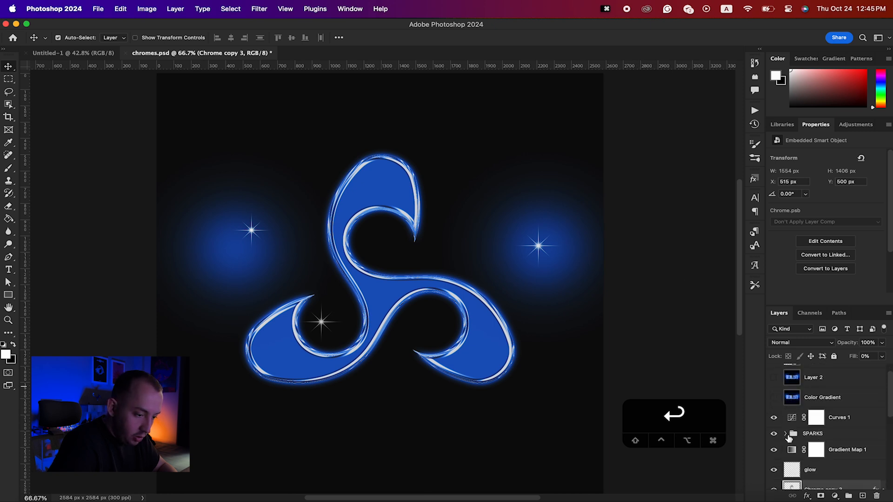
left_click(786, 433)
left_click(827, 449)
key("super+t")
left_click_drag(250, 236, 357, 171)
key("Return")
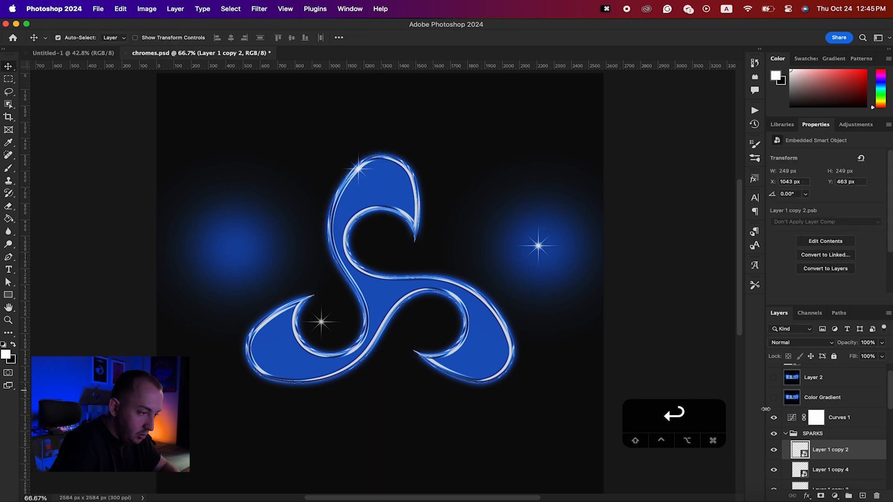
- Move the Layer 1 copy 4 spark onto the shape's right lobe and the Layer 1 copy 3 spark onto its left lobe
left_click(835, 469)
key("super+t")
left_click_drag(544, 249, 494, 305)
key("shift+Down")
key("shift+Down")
key("shift+Down")
key("shift+Down")
key("Up")
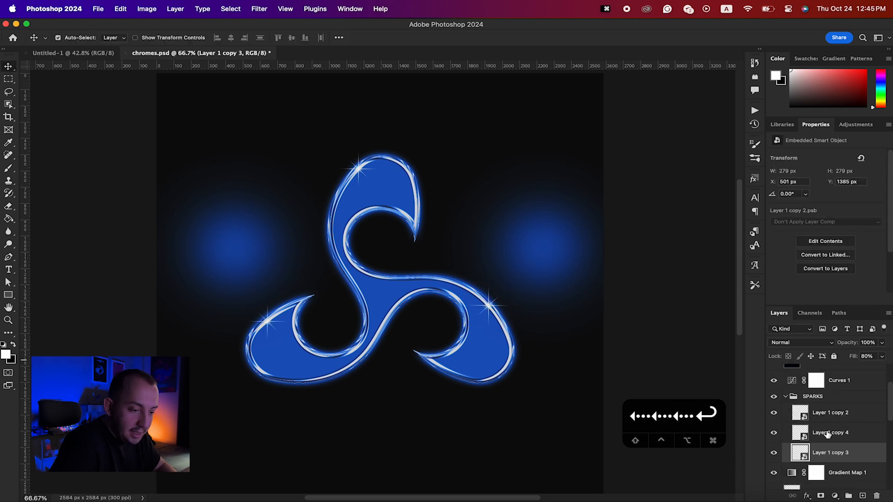
scroll(828, 434, "up", 2)
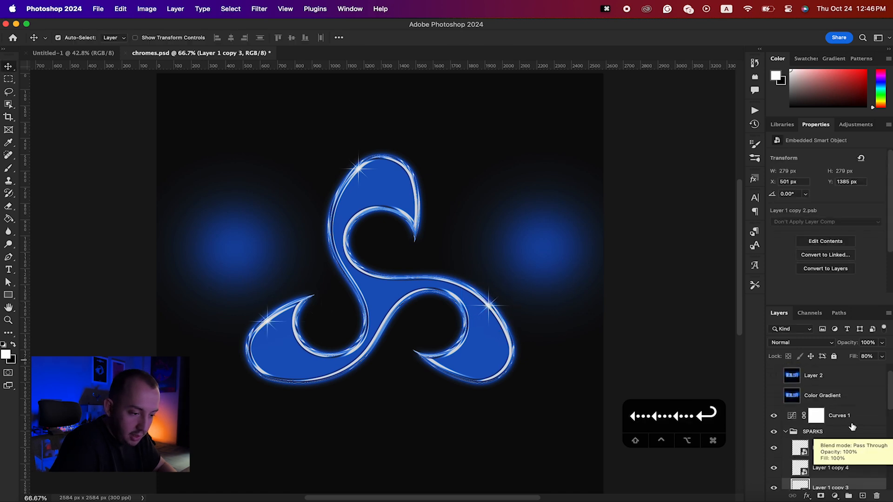
- Collapse the SPARKS group and show the settings of the Gradient Map 1 adjustment layer
left_click(786, 431)
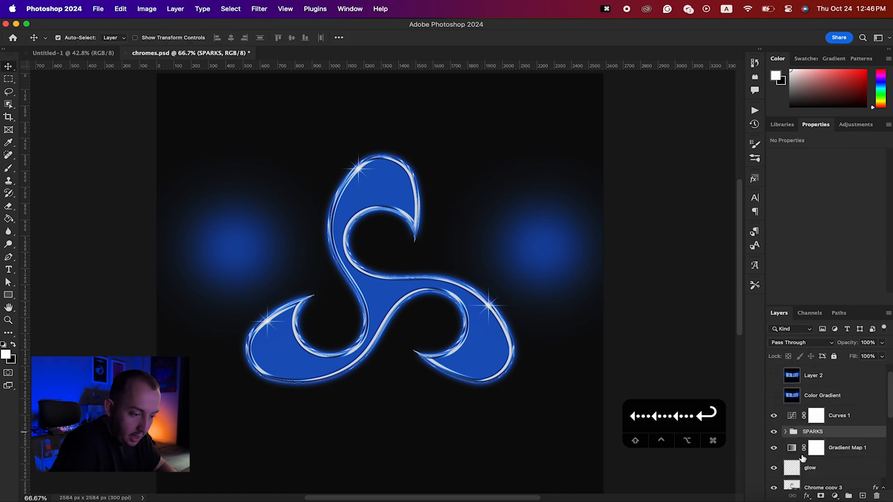
left_click(798, 447)
scroll(793, 442, "down", 1)
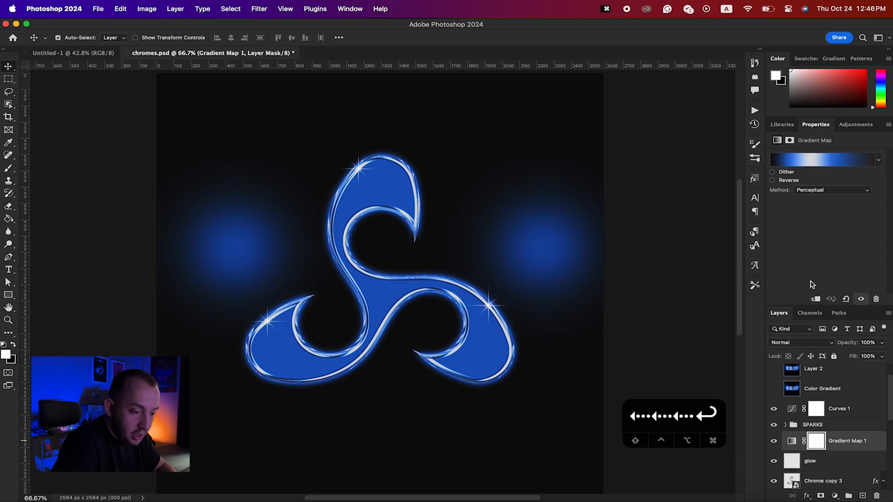
- Try stamping all visible layers into a new layer above Curves 1 and reapplying the last Camera Raw filter to it
scroll(816, 413, "up", 2)
left_click(858, 436)
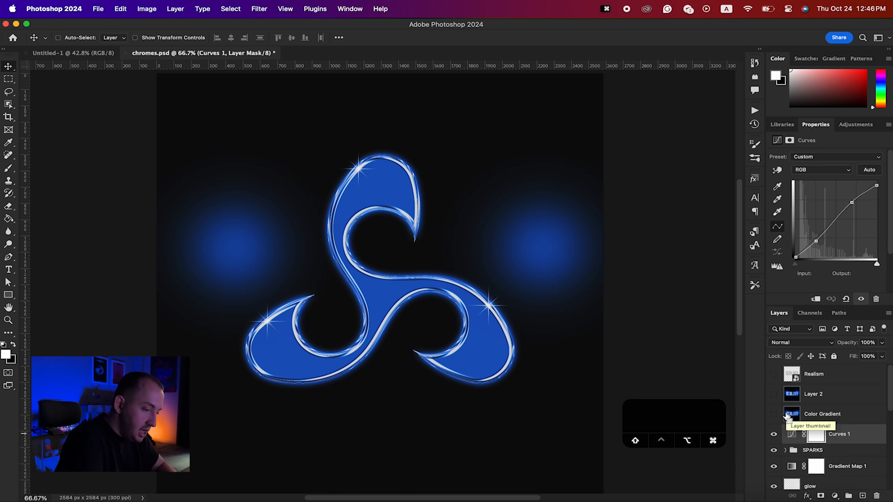
key("alt+shift+super+e")
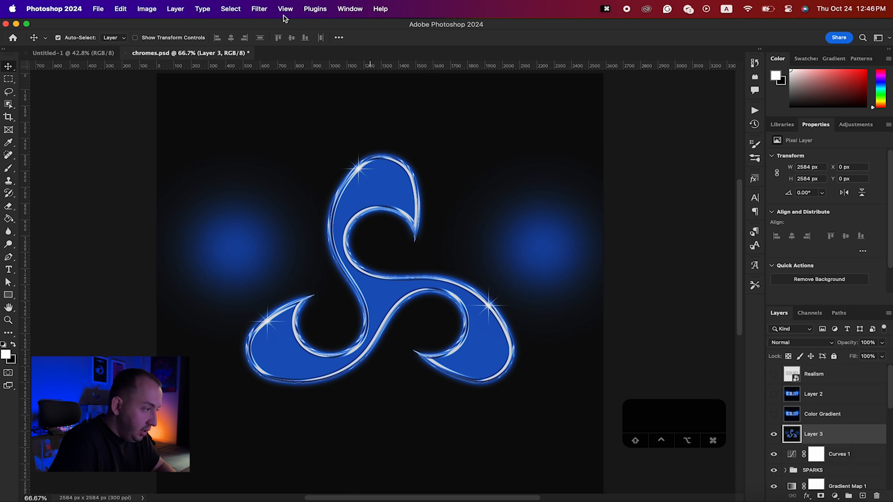
left_click(259, 9)
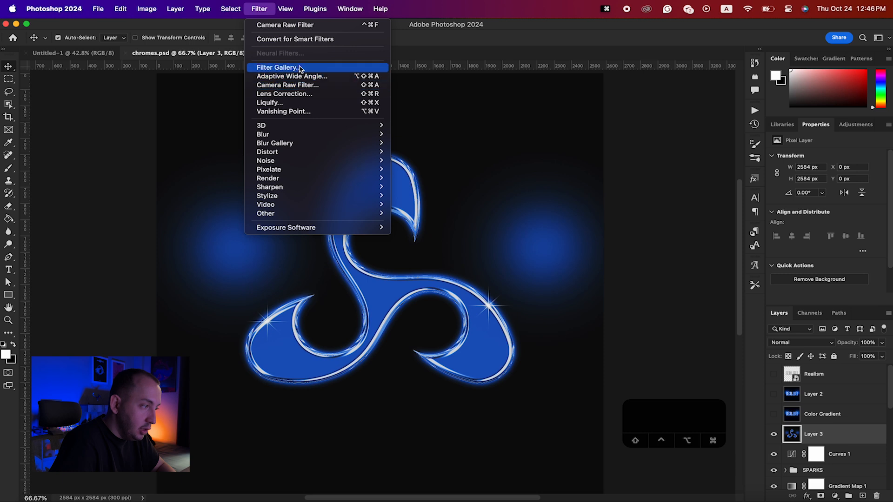
left_click(337, 26)
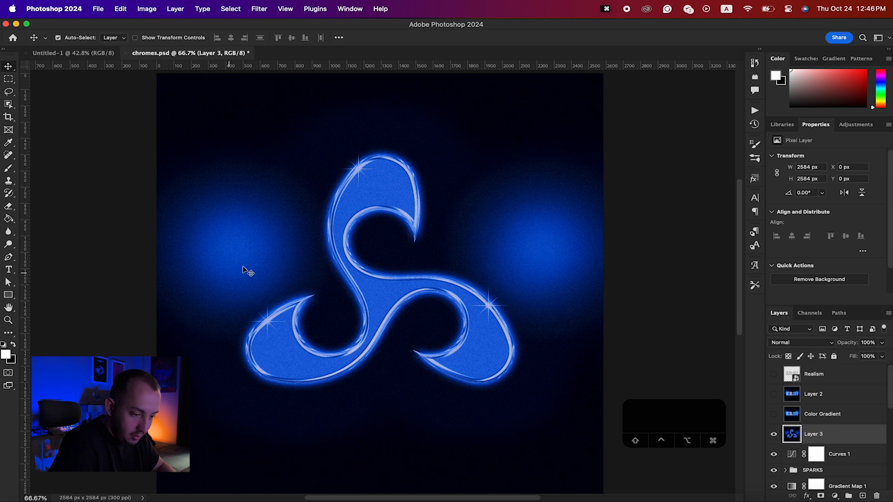
key("super+z")
- Rotate the glow layer by about 46°, shrink it, and position its two glows behind the shape's top and lower-right lobes
scroll(792, 408, "down", 5)
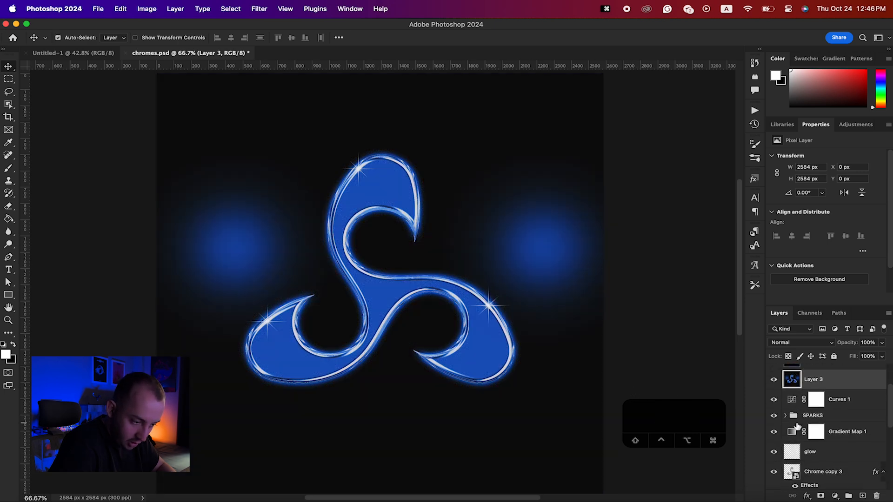
scroll(796, 427, "down", 1)
left_click(812, 396)
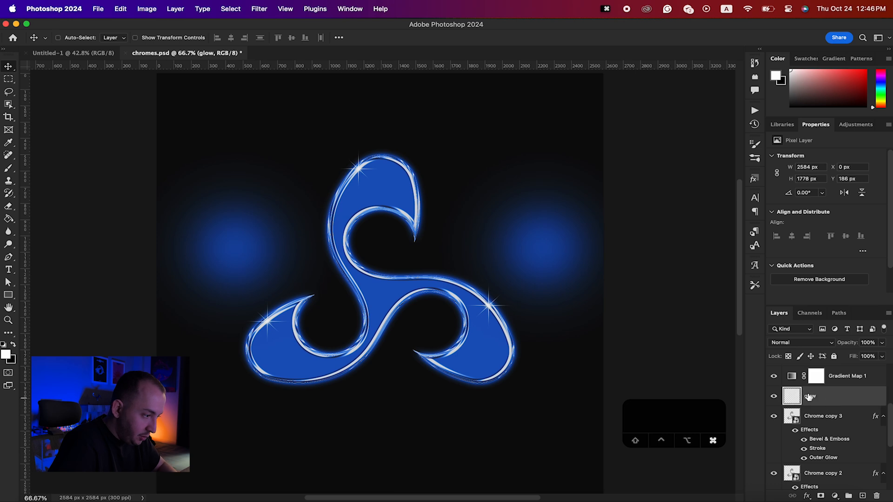
key("super+t")
left_click_drag(559, 249, 516, 315)
left_click_drag(587, 358, 562, 355)
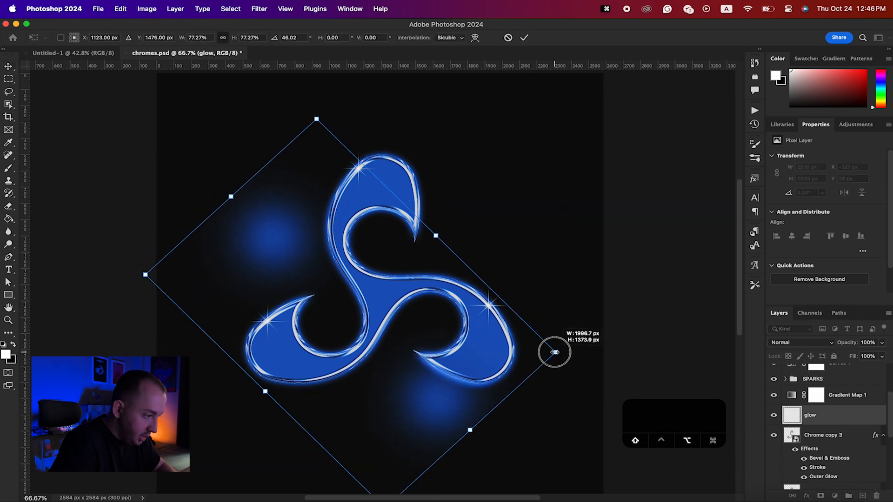
left_click_drag(476, 358, 538, 334)
key("Return")
key("super+t")
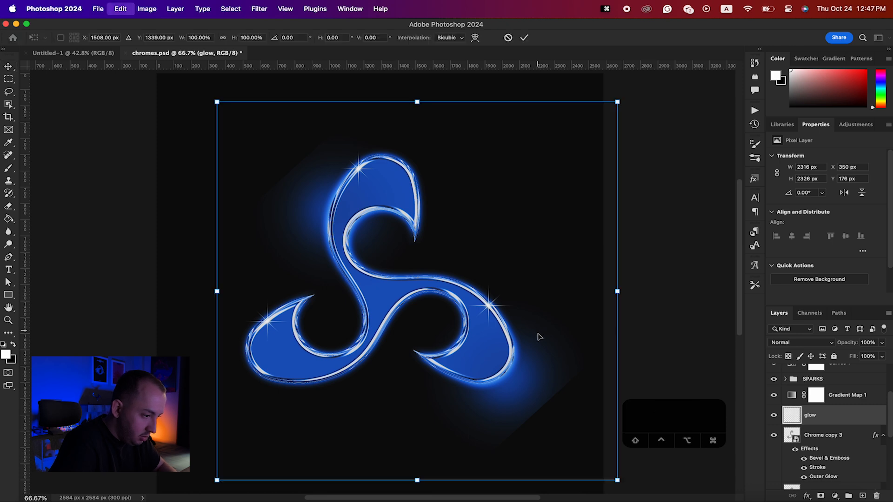
left_click_drag(617, 291, 601, 290)
key("Return")
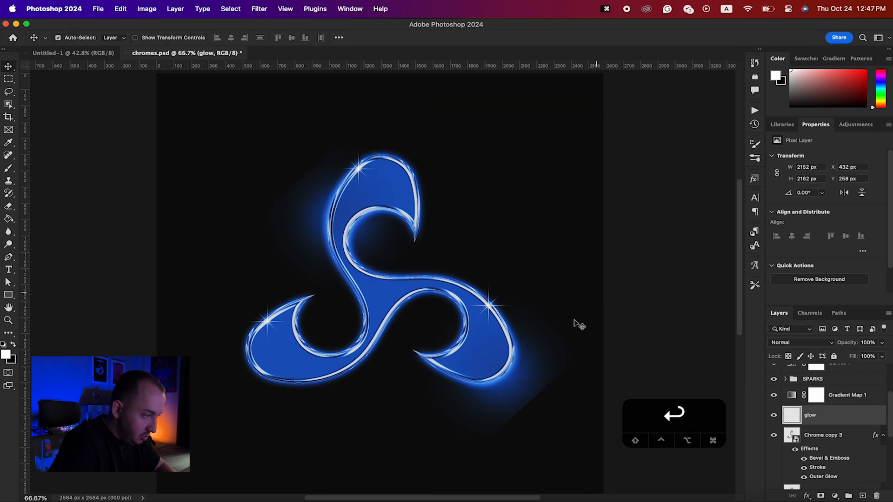
- Delete the glow layer and add a new empty layer above Chrome copy 3
key("BackSpace")
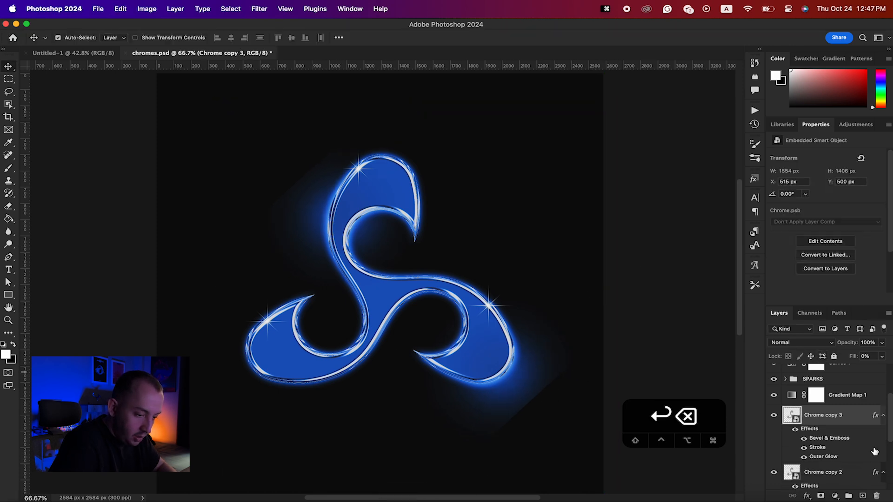
left_click(863, 495)
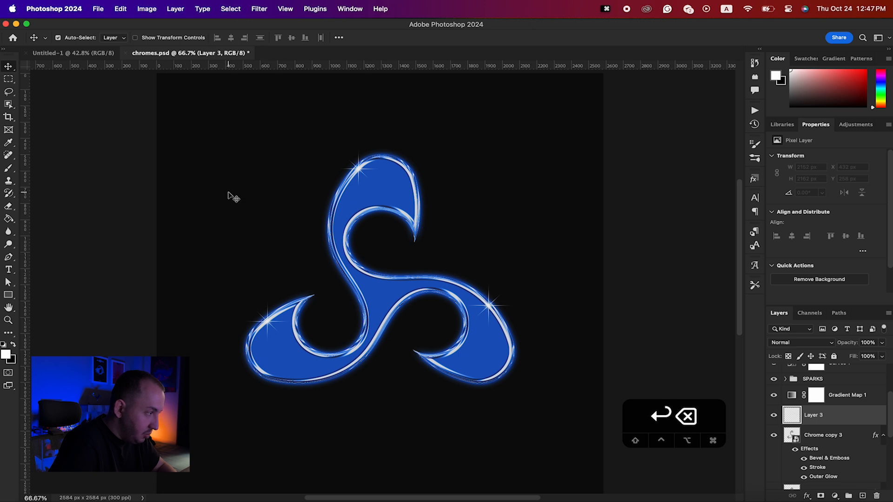
- Paint faint white glow dabs behind the top and lower-right lobes with a soft 1300 px brush at 5% flow
key("b")
left_click(289, 37)
type("5")
key("Return")
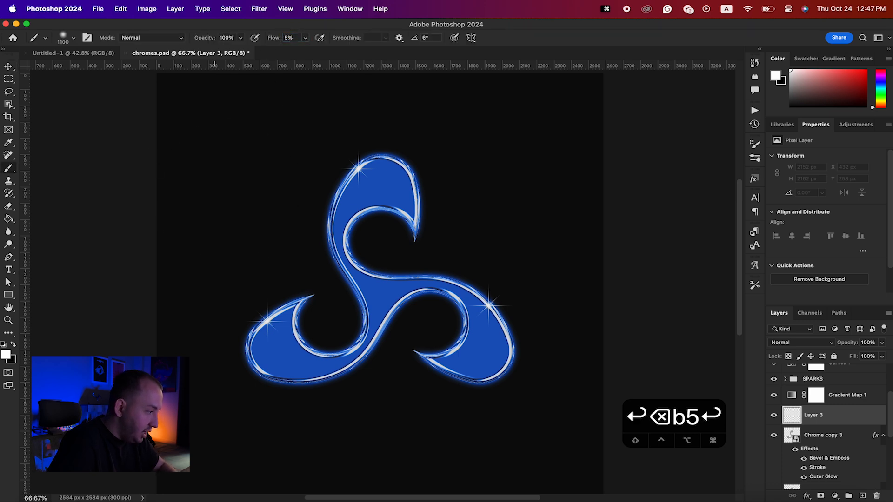
key("bracketright")
key("bracketright")
left_click(336, 176)
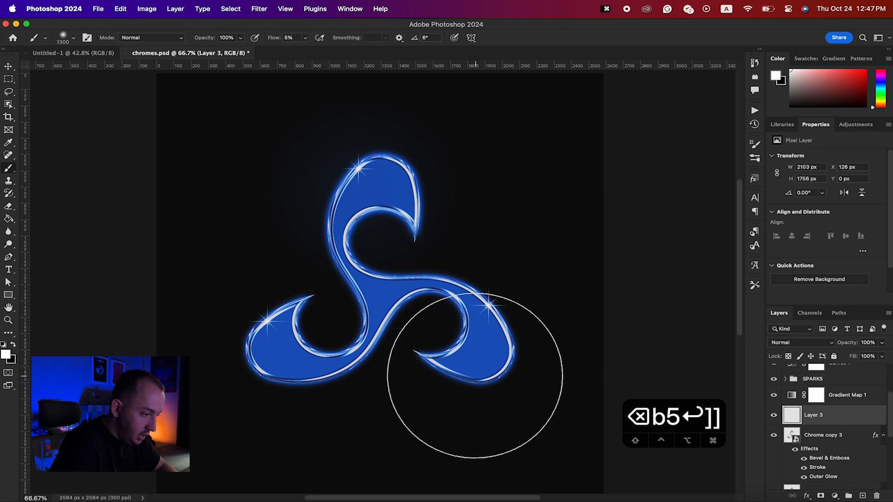
left_click(475, 376)
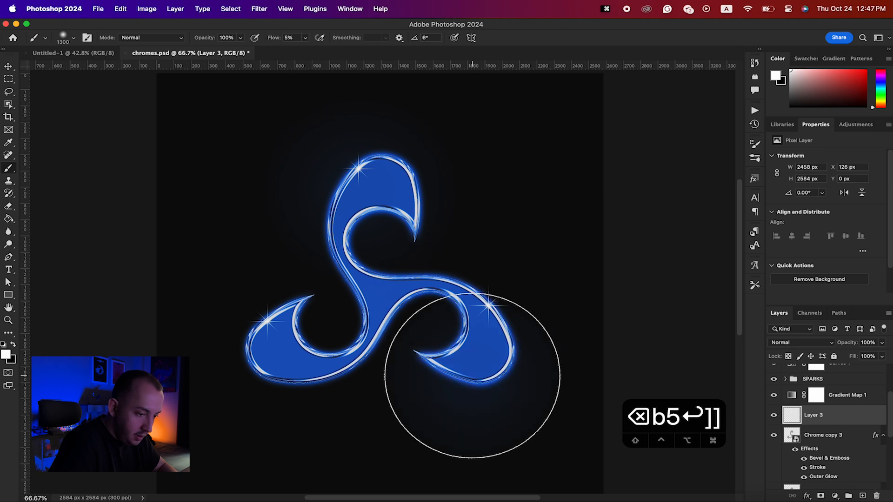
- Stamp all visible layers into a new layer above Curves 1, reapply the last Camera Raw filter, and check the result
scroll(847, 415, "up", 3)
left_click(847, 416)
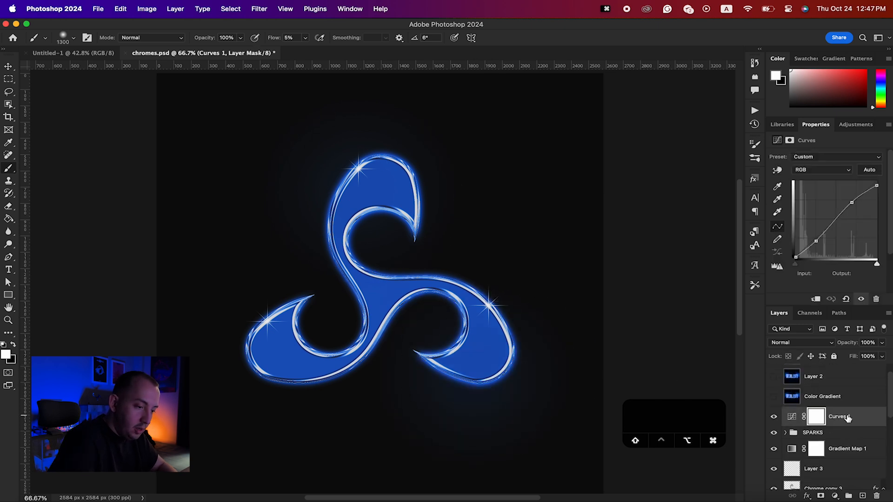
key("alt+shift+super+e")
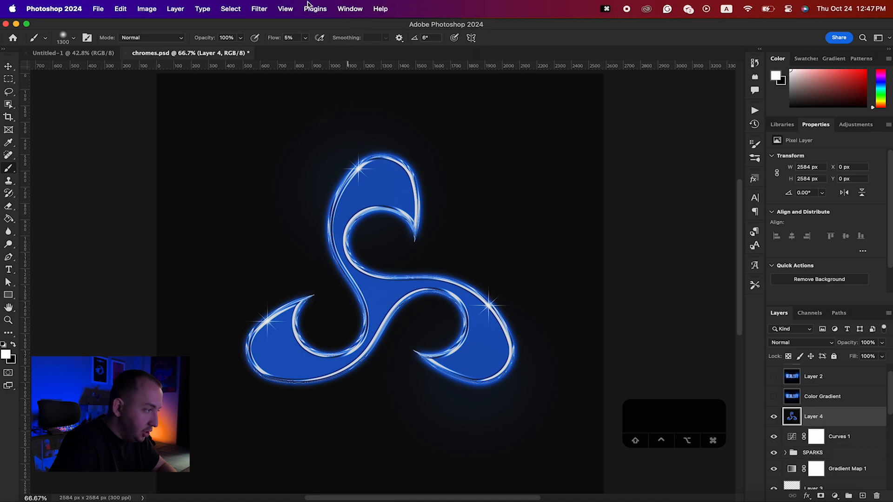
left_click(259, 8)
left_click(263, 26)
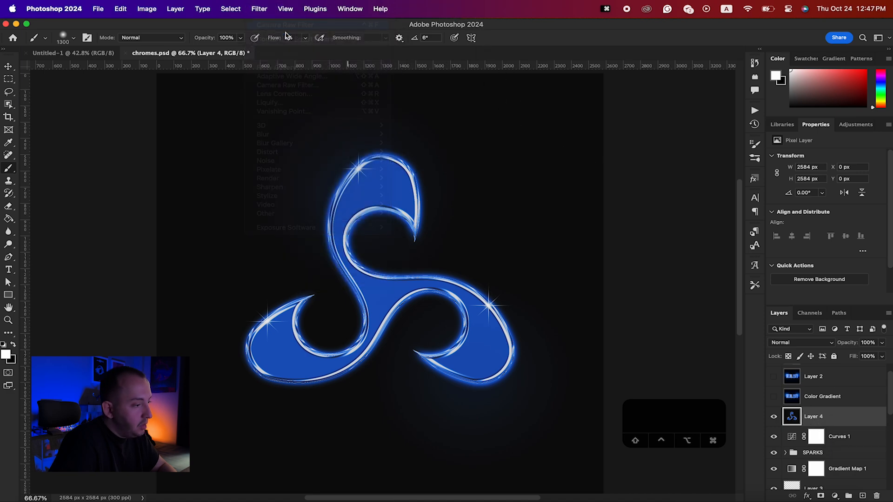
scroll(587, 261, "down", 5)
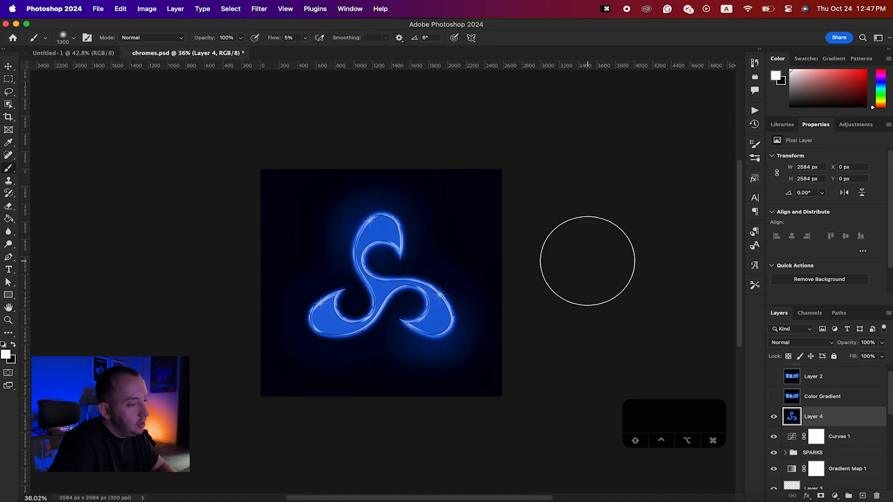
scroll(587, 261, "up", 5)
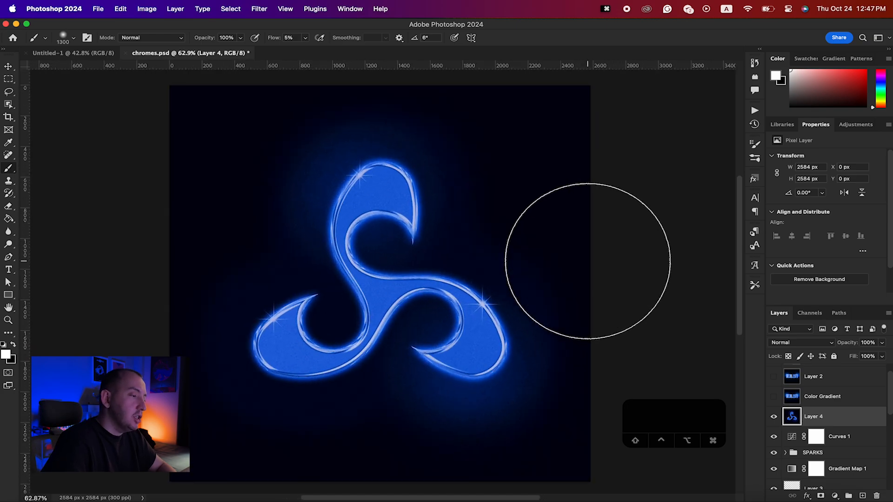